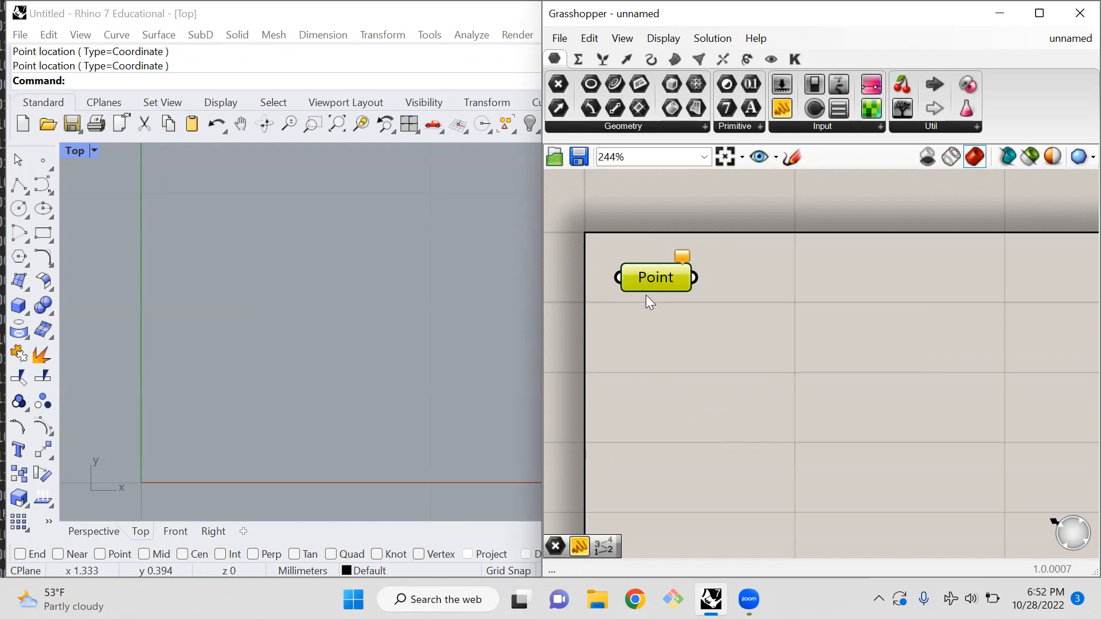
Assign multiple points to the Point parameter by placing eleven points in a rough ring in Rhino's Top viewport
click(681, 474)
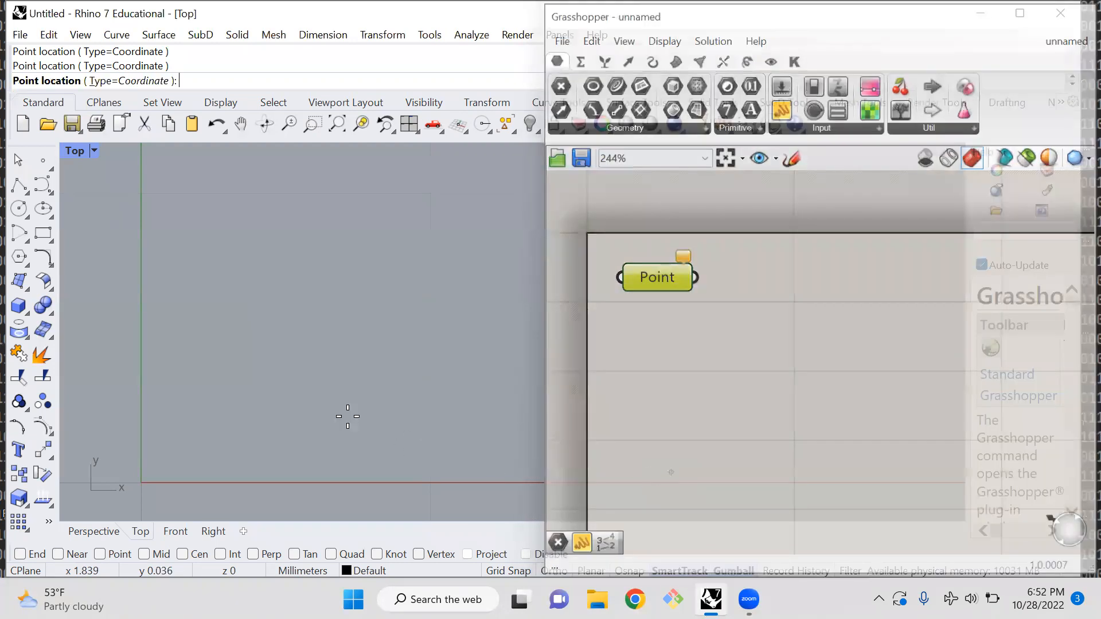
click(181, 380)
click(181, 343)
click(198, 287)
click(246, 259)
click(293, 252)
click(347, 264)
click(389, 324)
click(390, 365)
click(373, 418)
click(309, 458)
key(Return)
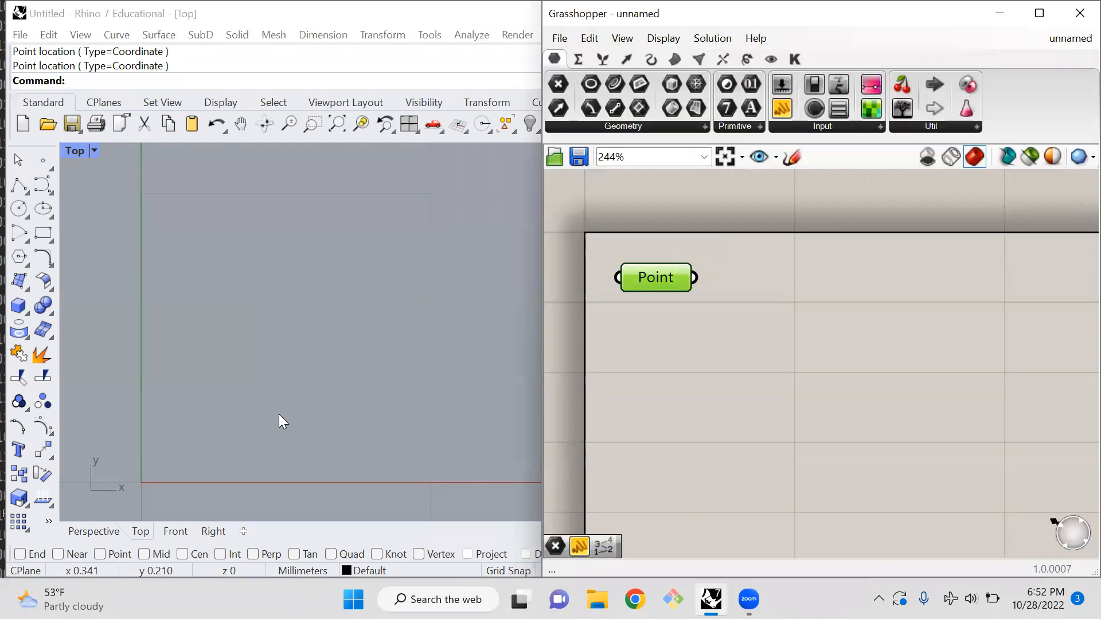
Add a Panel fed by the Point parameter and enlarge it so the whole point list fits
mouse_move(658, 277)
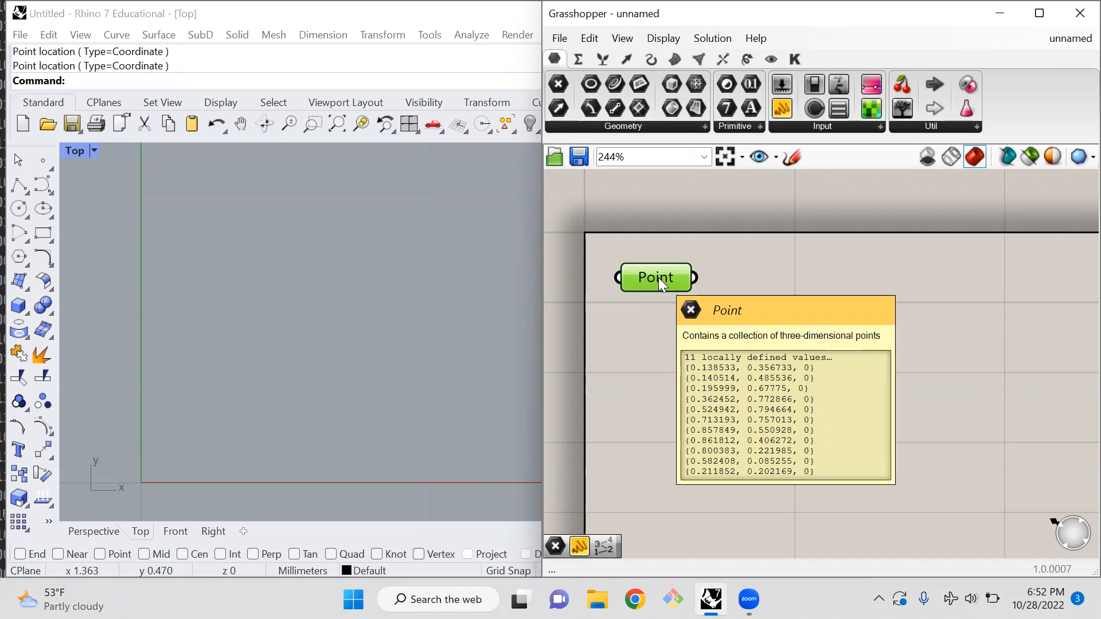
double_click(729, 276)
text(//)
key(Return)
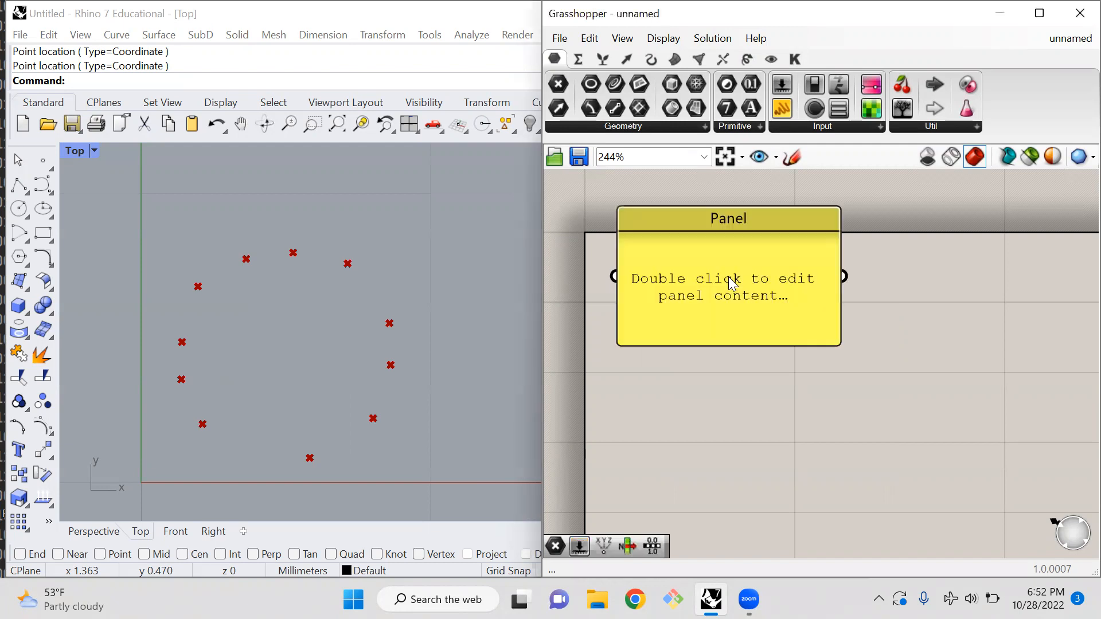
drag(729, 278, 904, 292)
drag(694, 278, 793, 288)
scroll(774, 363, down, 3)
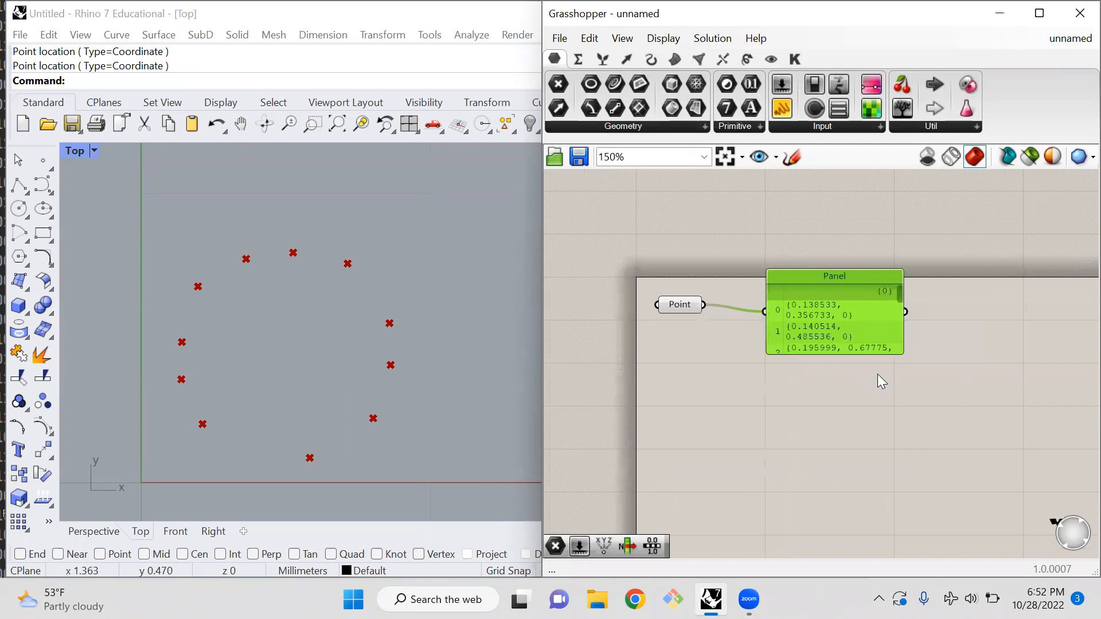
drag(767, 351, 737, 466)
drag(781, 414, 799, 325)
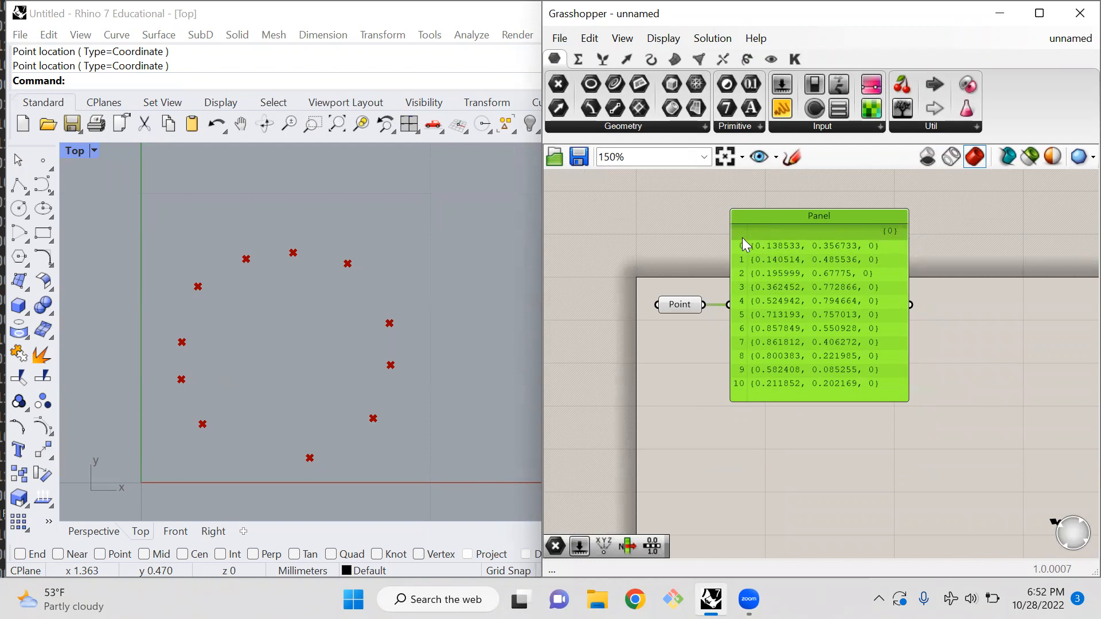
Graft the Point parameter's data and enlarge the panel to fit the branched list
right_click(692, 316)
click(721, 401)
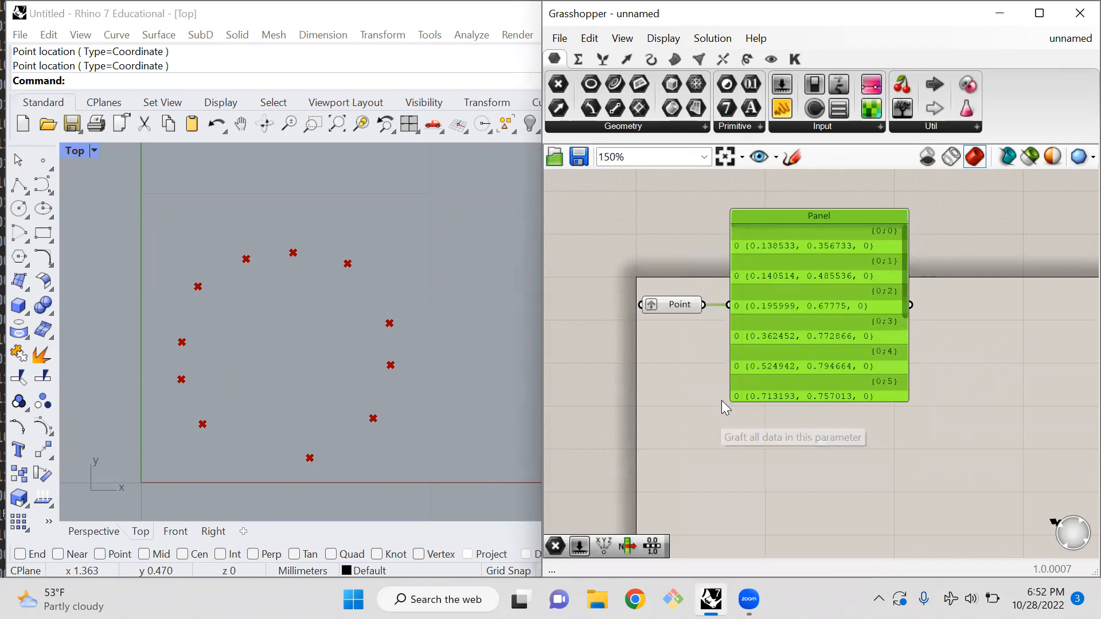
drag(759, 402, 764, 545)
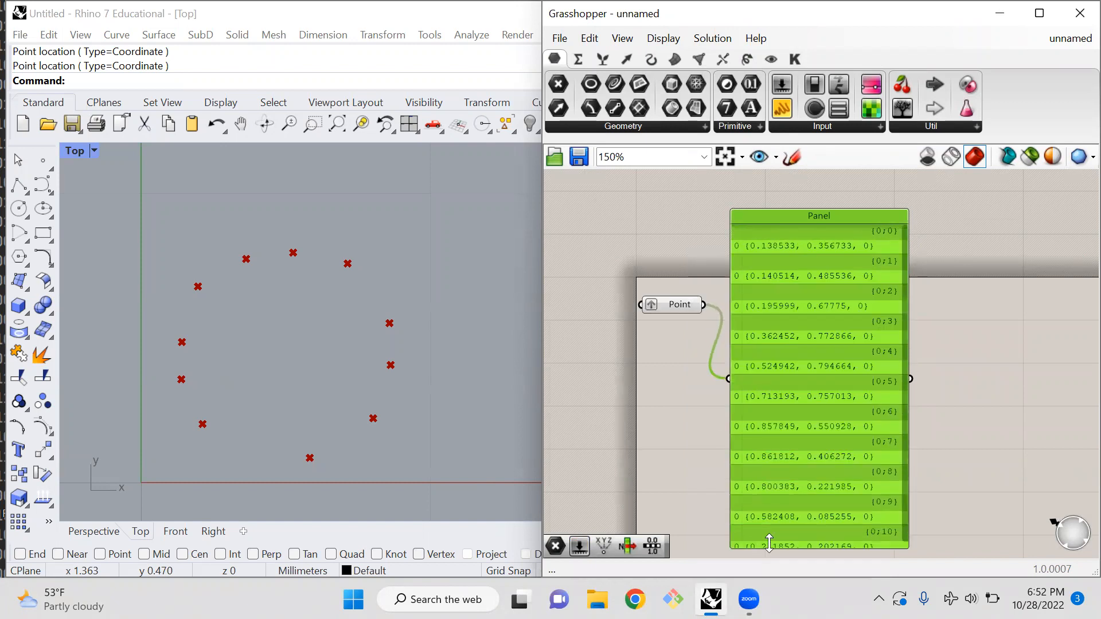
drag(908, 451, 947, 450)
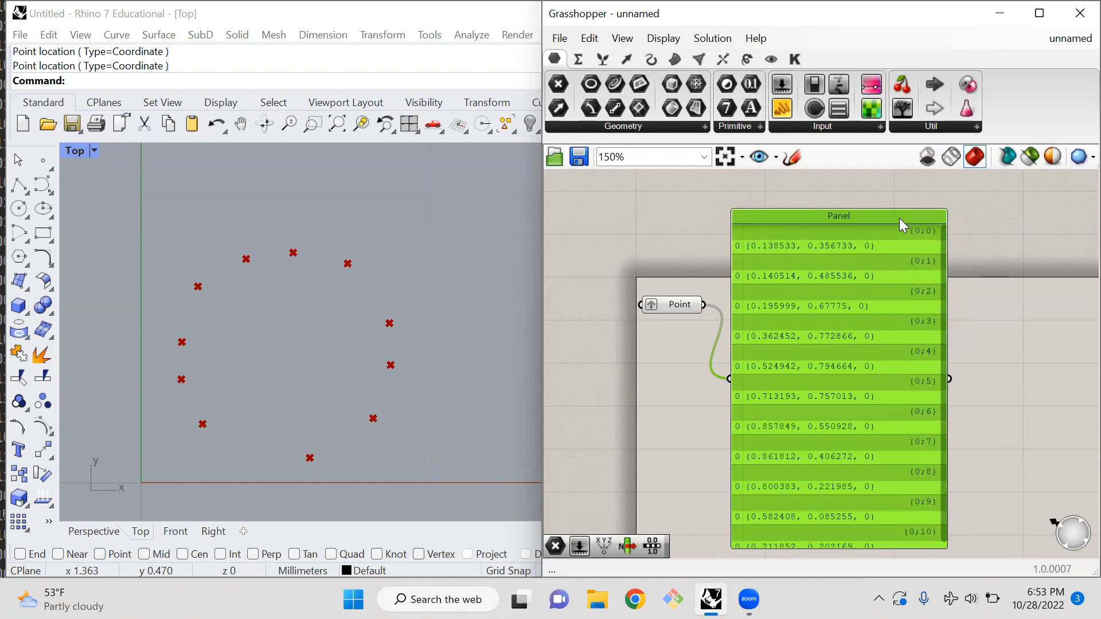
Try Simplify on the grafted Point parameter and turn it off again, lining the component up with its panel
right_click(678, 313)
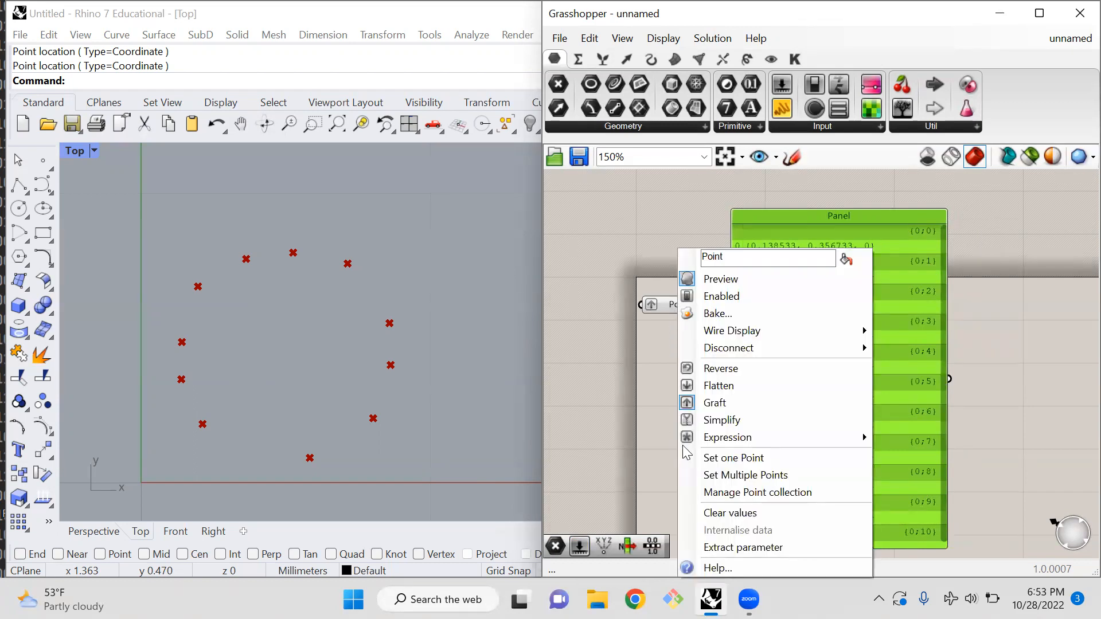
click(713, 419)
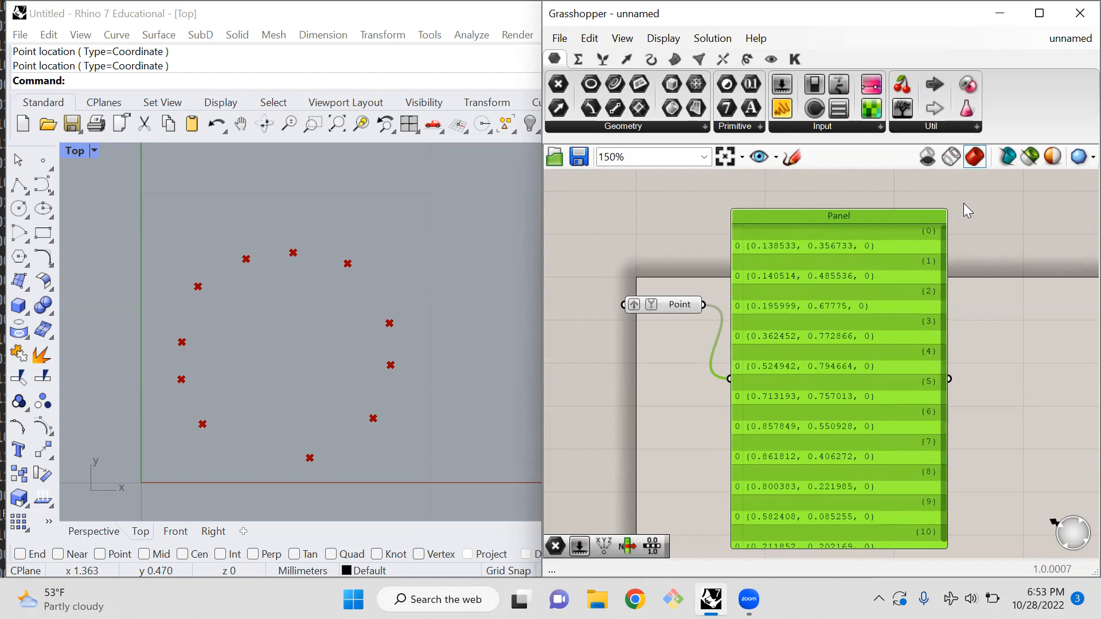
drag(672, 307, 683, 381)
right_click(683, 380)
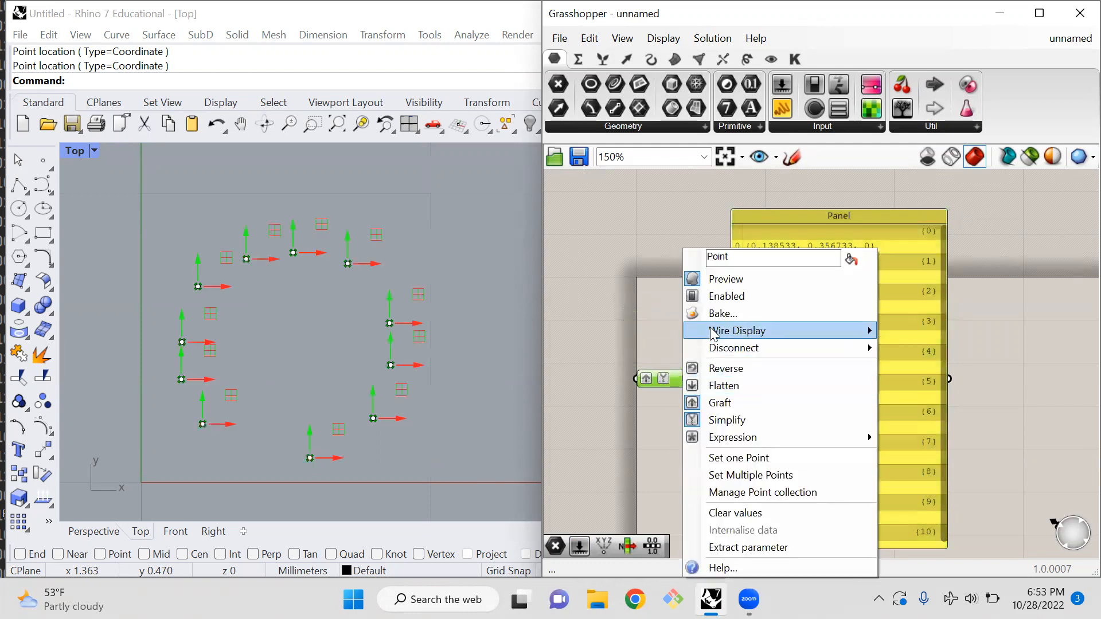
click(727, 420)
Duplicate the Point parameter with its panel beside the original and connect the original panel's output to the copied Point
scroll(594, 320, down, 1)
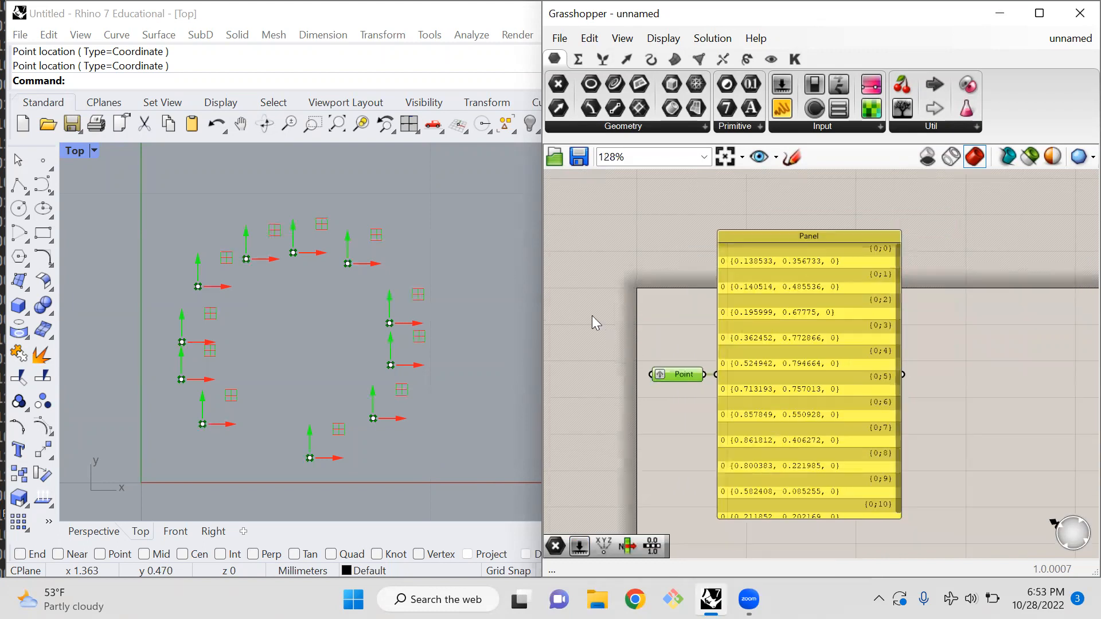
scroll(592, 316, down, 3)
drag(899, 197, 601, 473)
key(ctrl+c)
key(ctrl+v)
drag(719, 357, 886, 354)
click(821, 399)
scroll(823, 381, up, 4)
drag(741, 328, 788, 332)
drag(825, 329, 798, 327)
Flatten the copied Point parameter's data into a single list
right_click(798, 327)
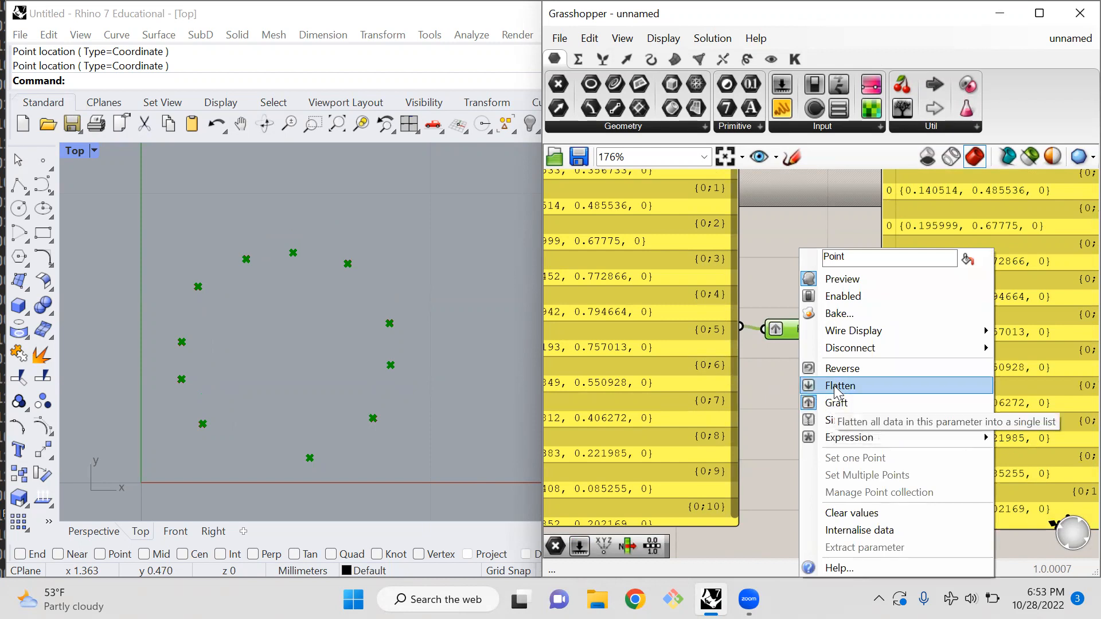
click(835, 386)
scroll(751, 375, down, 3)
scroll(781, 350, up, 2)
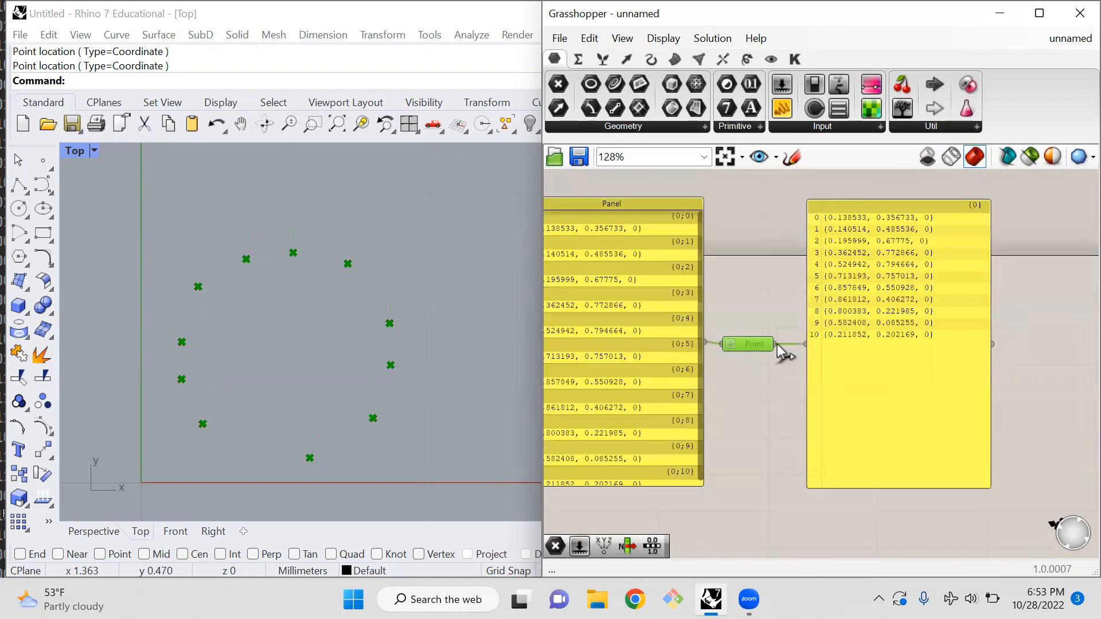
scroll(832, 317, down, 1)
scroll(701, 251, up, 2)
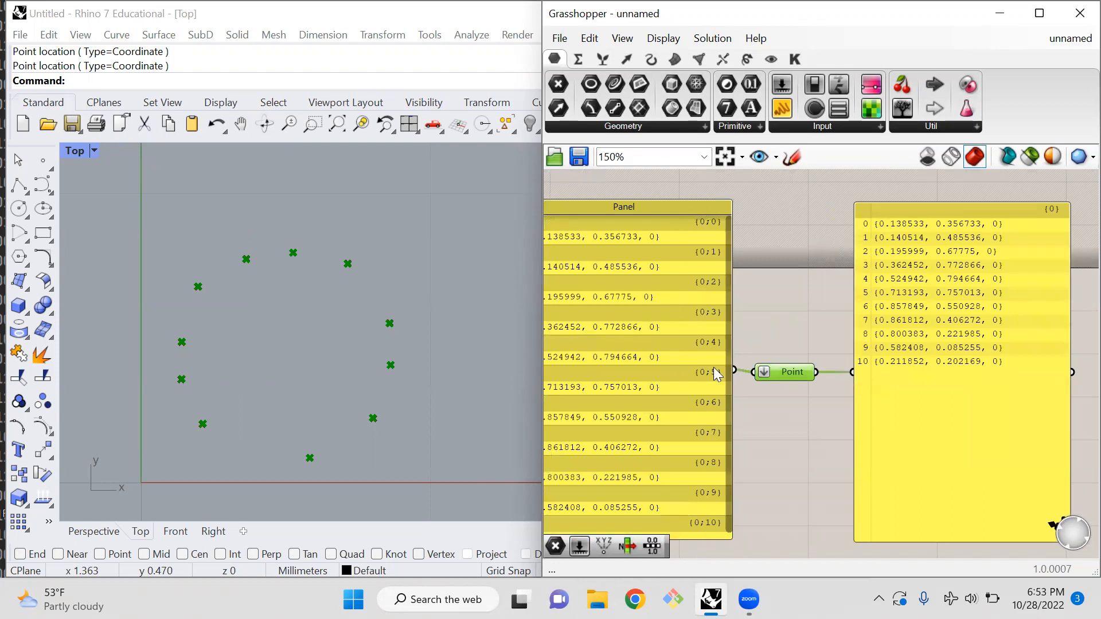
Shrink the copied panel to fit its list and line it up with the flattened Point parameter
drag(916, 428, 894, 427)
drag(907, 543, 897, 373)
drag(901, 330, 903, 411)
click(1049, 245)
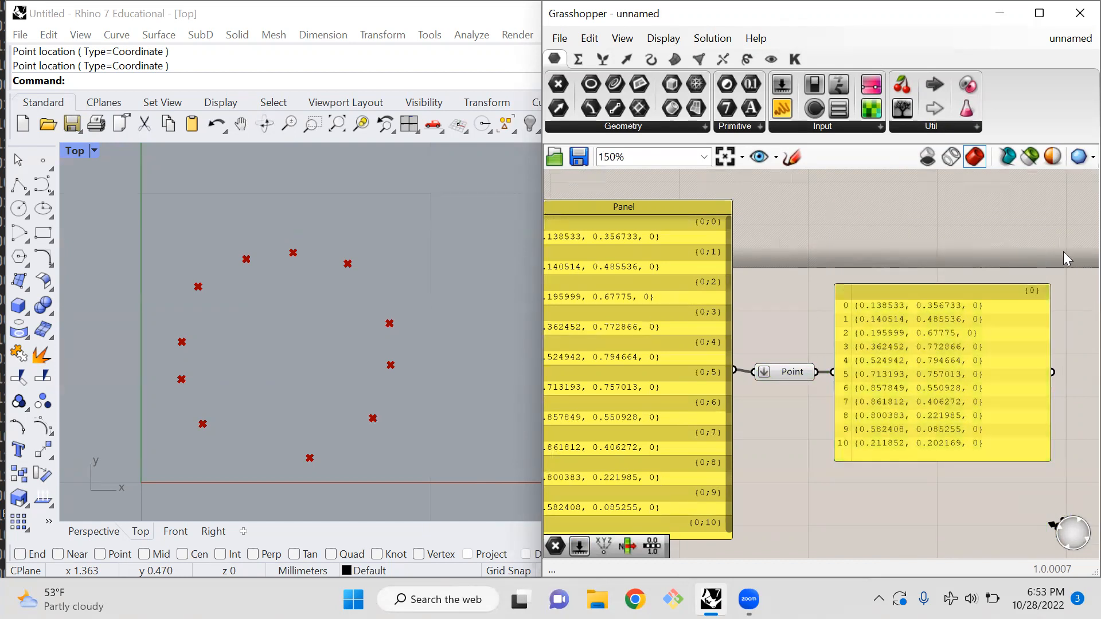
drag(1068, 260, 824, 483)
scroll(1032, 295, down, 3)
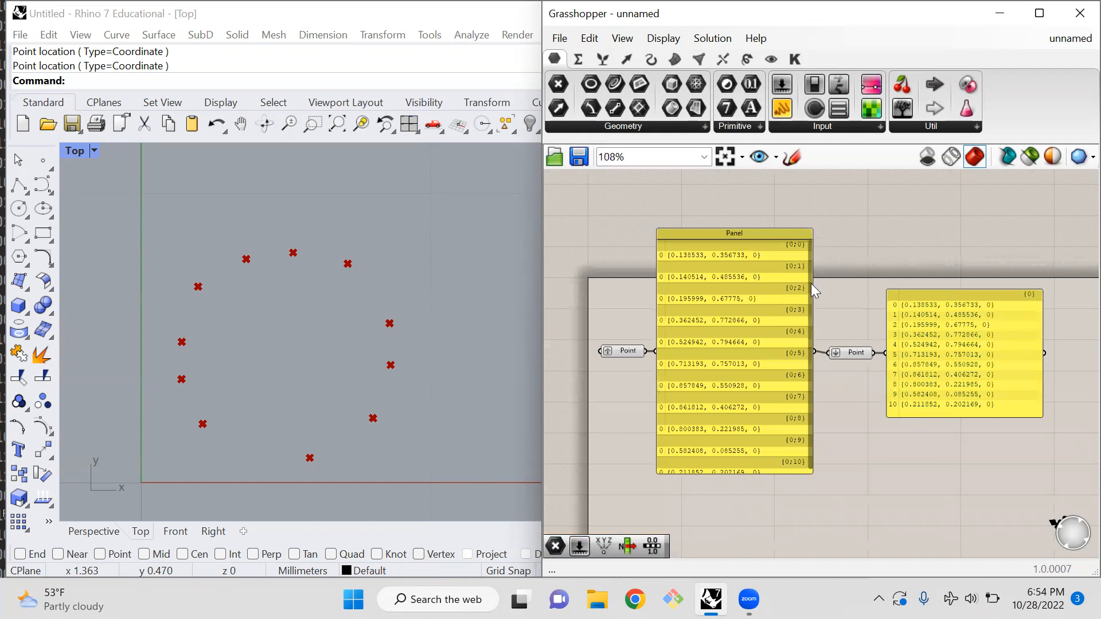
Add a Construct Point component in the empty canvas area below the point panels
scroll(775, 348, down, 1)
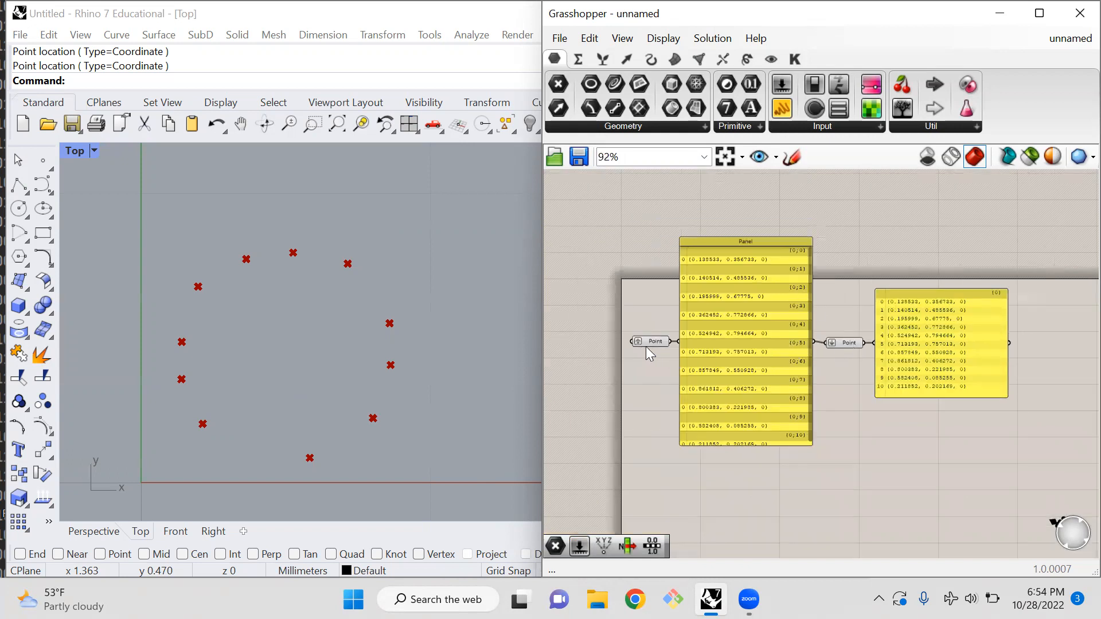
scroll(839, 289, down, 2)
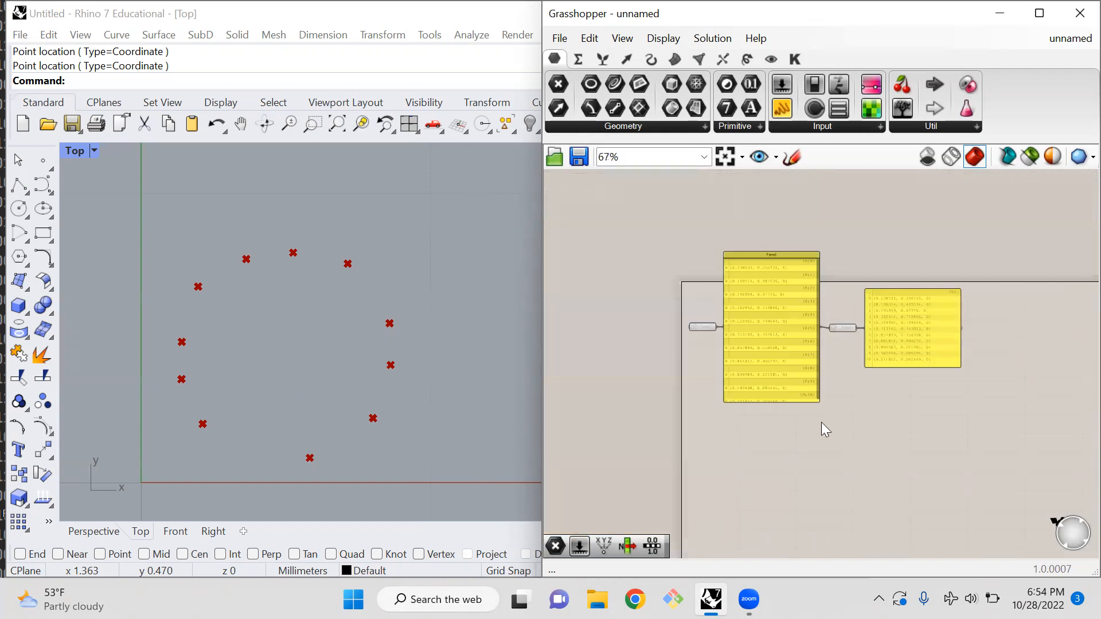
scroll(820, 427, up, 2)
scroll(719, 338, down, 1)
scroll(719, 328, up, 3)
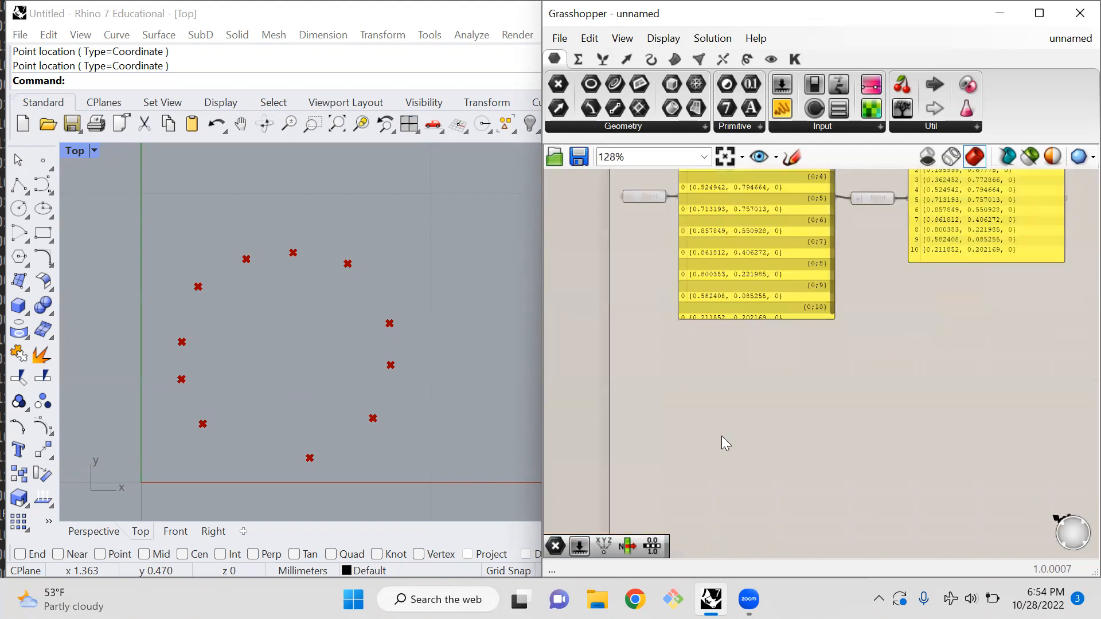
double_click(757, 414)
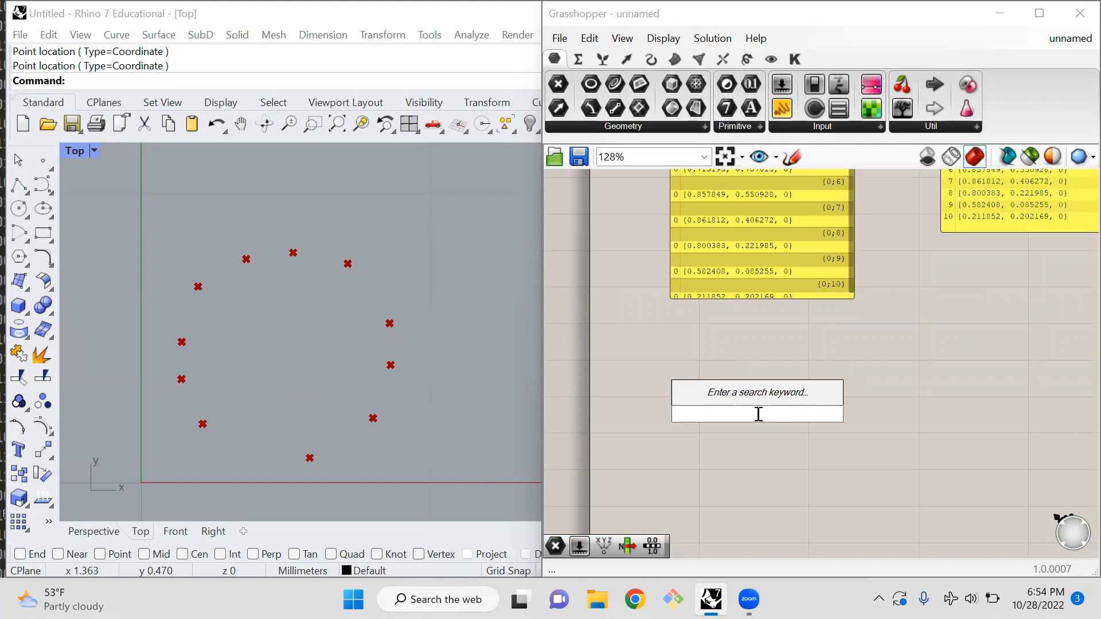
text(cons)
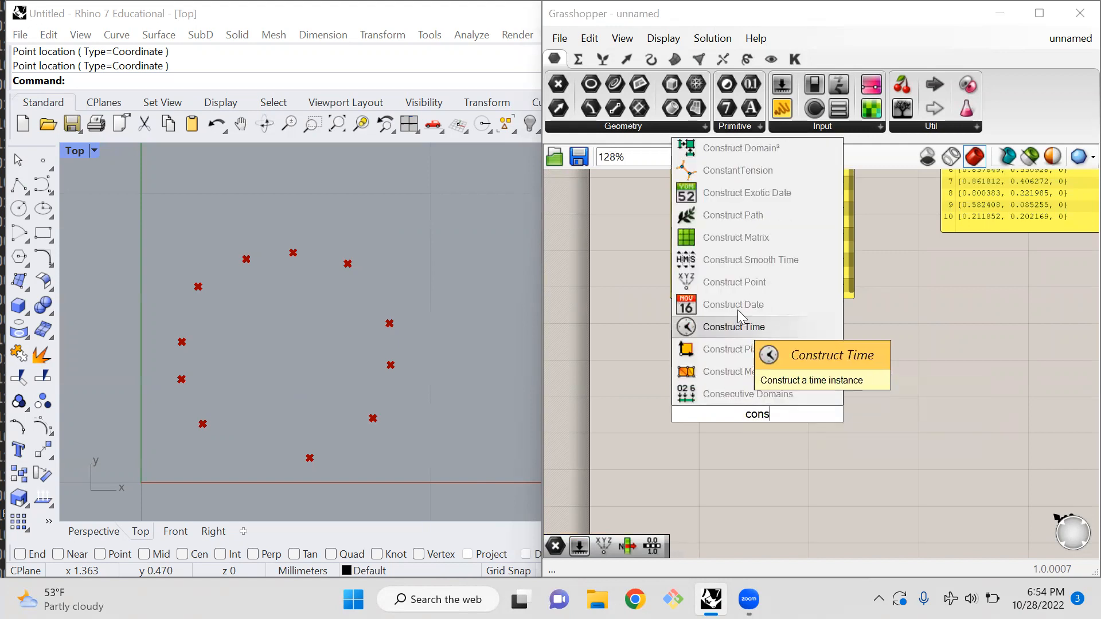
click(741, 288)
scroll(857, 409, down, 1)
scroll(858, 410, down, 2)
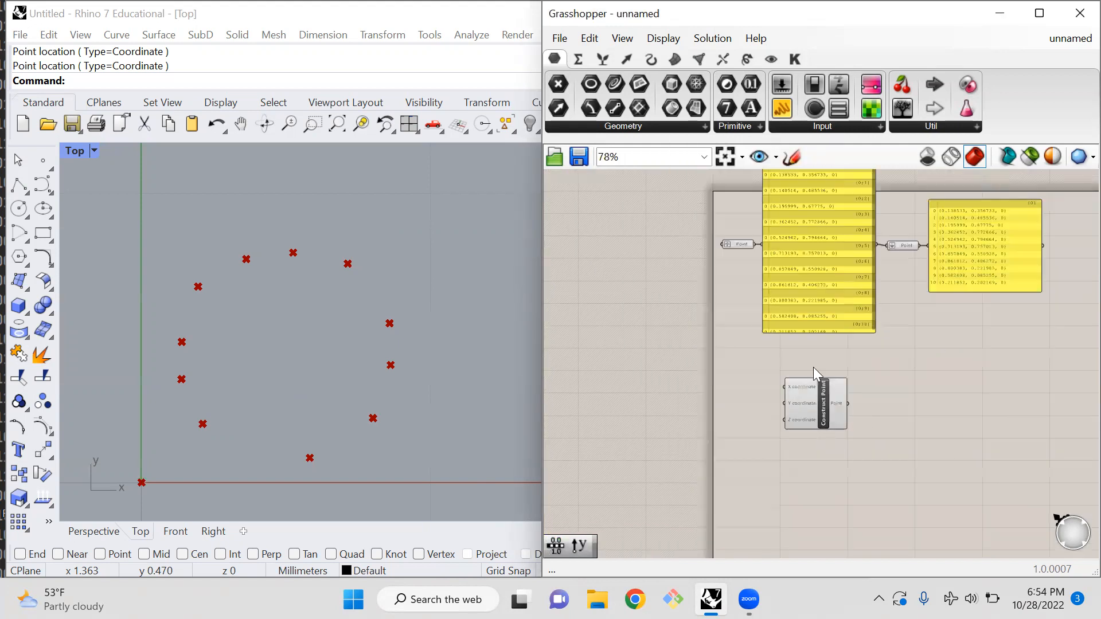
Add a Panel connected to Construct Point's Point output and shrink it to fit beside the component
scroll(796, 352, up, 4)
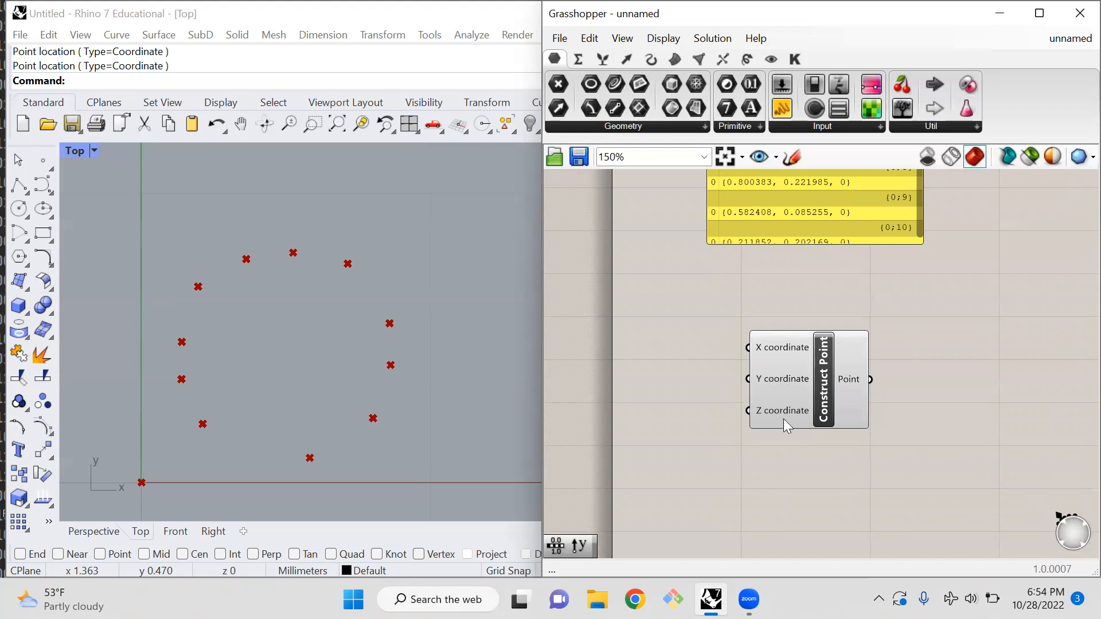
double_click(896, 381)
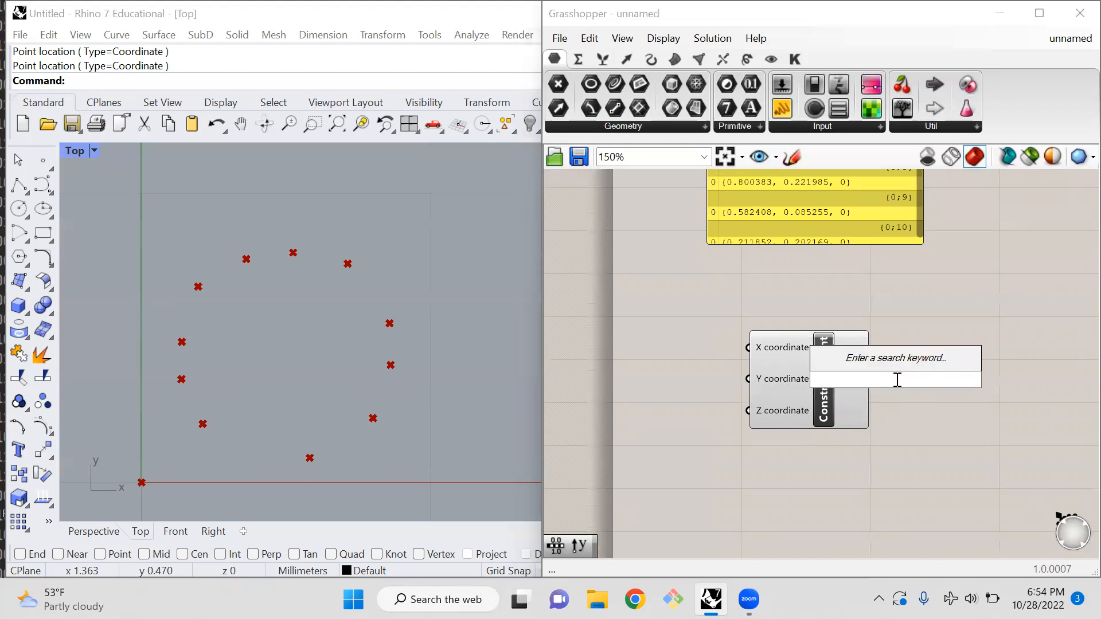
text(//)
key(Return)
drag(897, 380, 934, 382)
drag(863, 383, 864, 381)
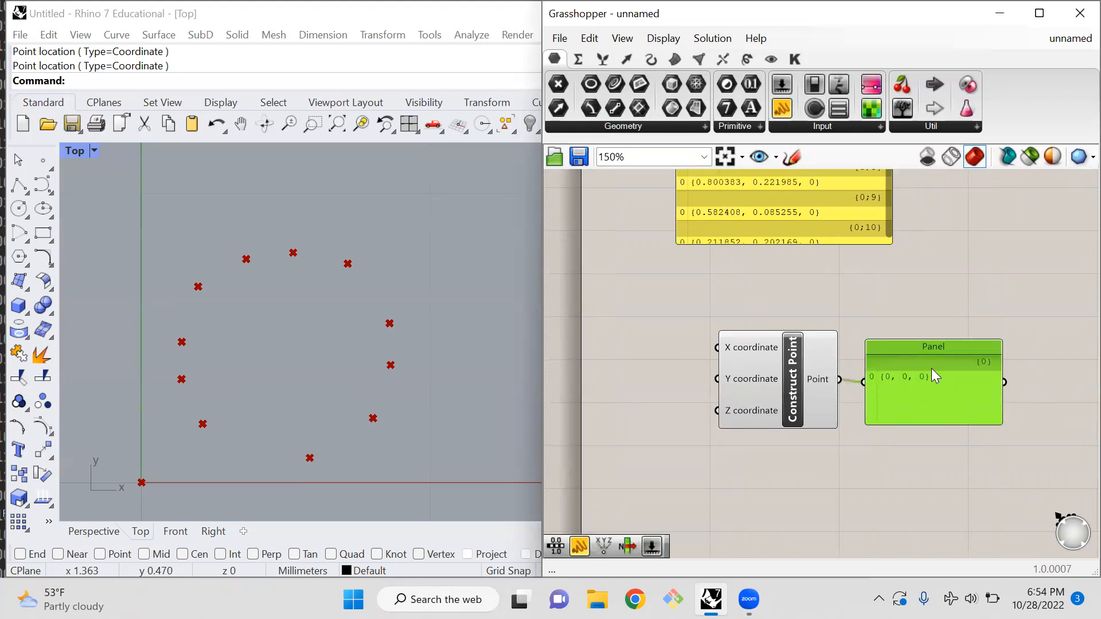
drag(917, 423, 915, 394)
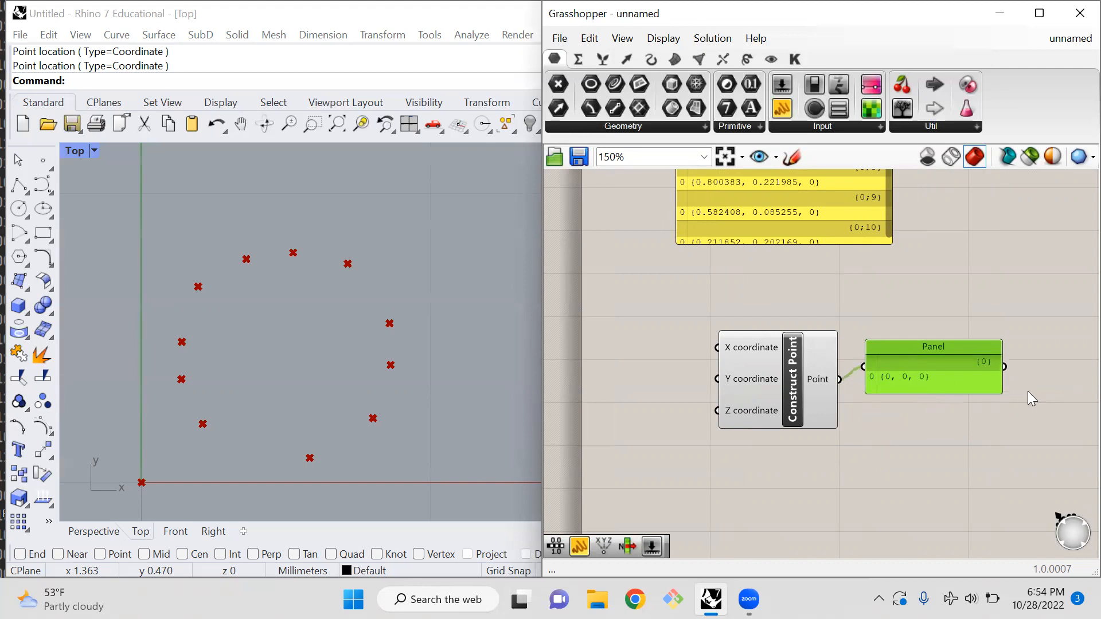
drag(1001, 391, 921, 382)
click(920, 419)
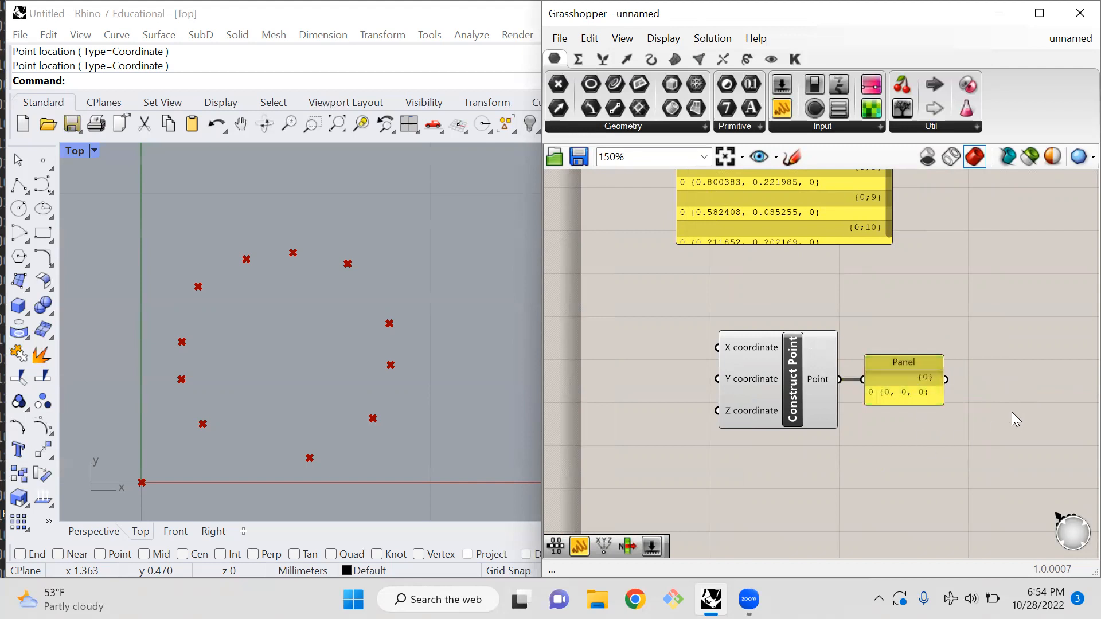
Add a Range component ahead of Construct Point's inputs
scroll(1012, 413, down, 1)
double_click(697, 343)
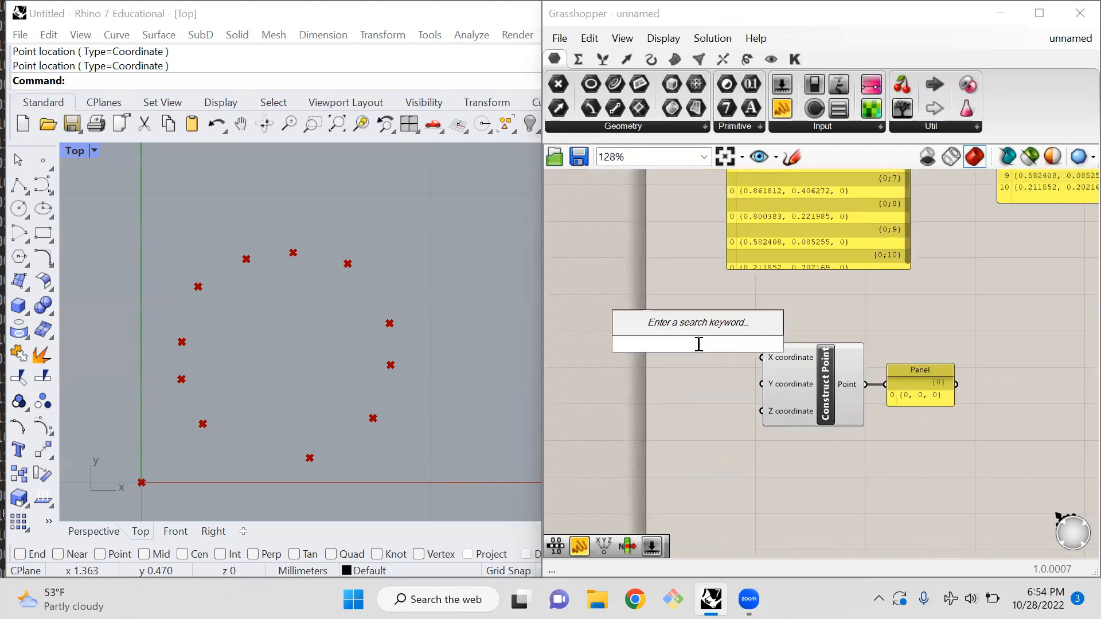
text(range)
click(664, 330)
drag(688, 344, 621, 344)
Add a Panel fed by the Range output and connect the panel to Construct Point's X coordinate
double_click(719, 330)
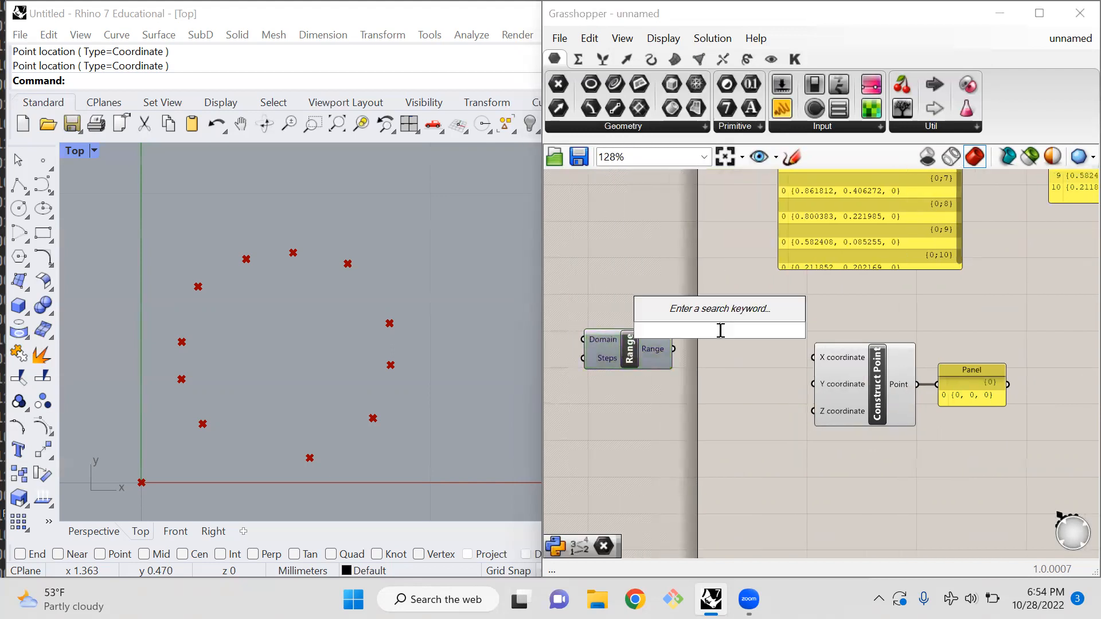
text(//)
key(Return)
drag(697, 317, 740, 333)
drag(664, 348, 716, 346)
mouse_move(803, 344)
mouse_down()
mouse_move(782, 355)
mouse_move(819, 370)
mouse_move(815, 358)
mouse_up()
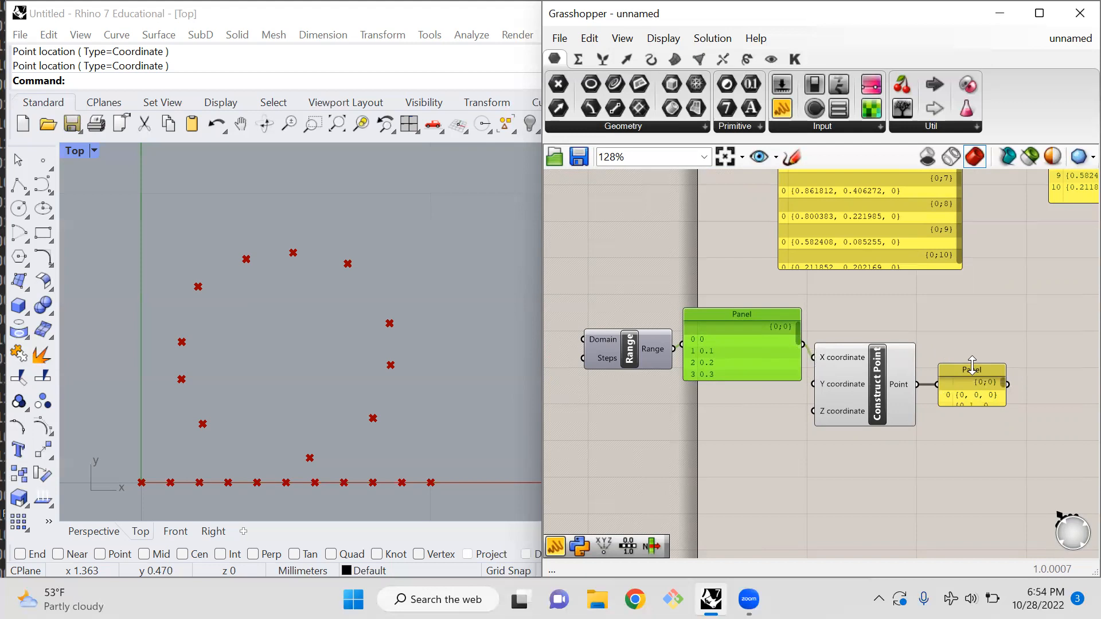
Delete the upper chain of grafted and flattened Point parameters together with their panels
scroll(722, 452, down, 3)
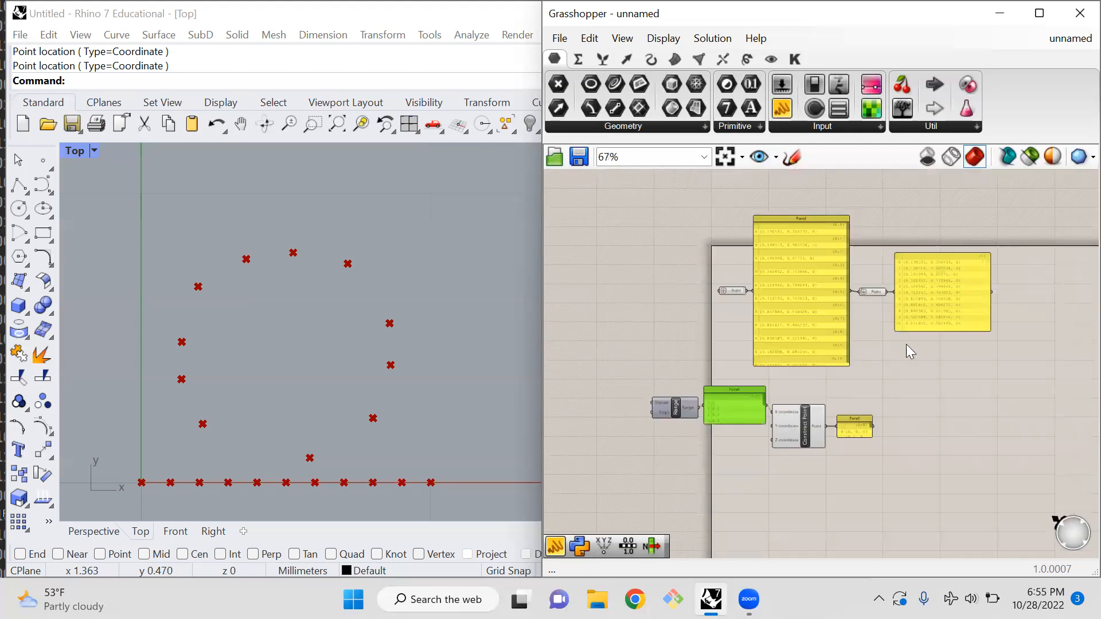
drag(1060, 215, 613, 348)
key(Delete)
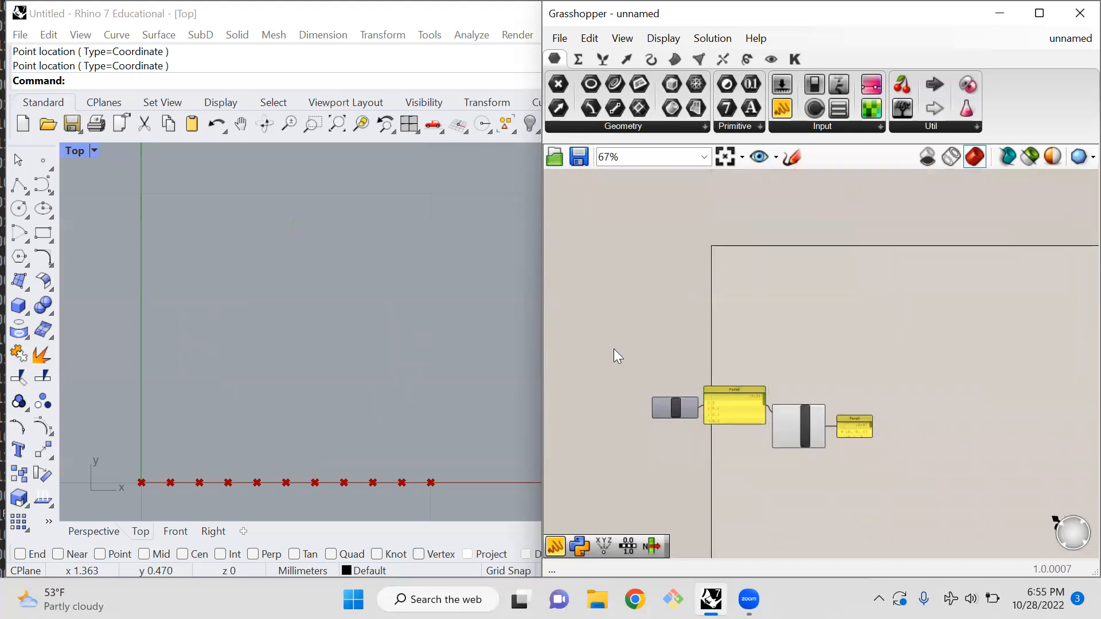
scroll(808, 453, up, 4)
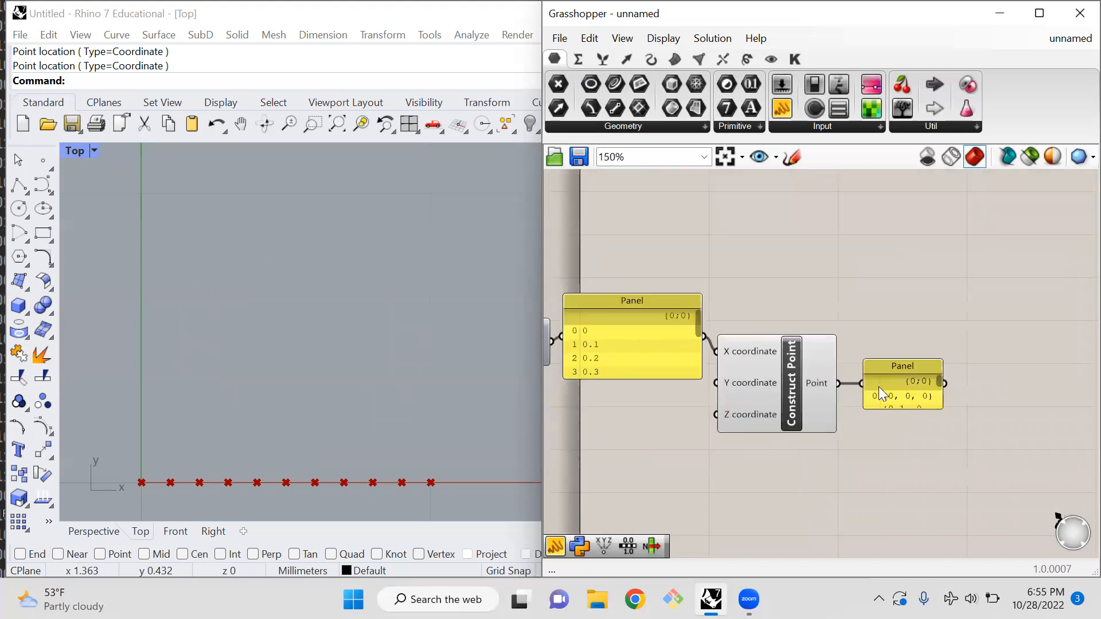
Enlarge the Panel on Construct Point's output so the whole list of points fits, one point per line
scroll(878, 386, down, 2)
scroll(771, 374, up, 2)
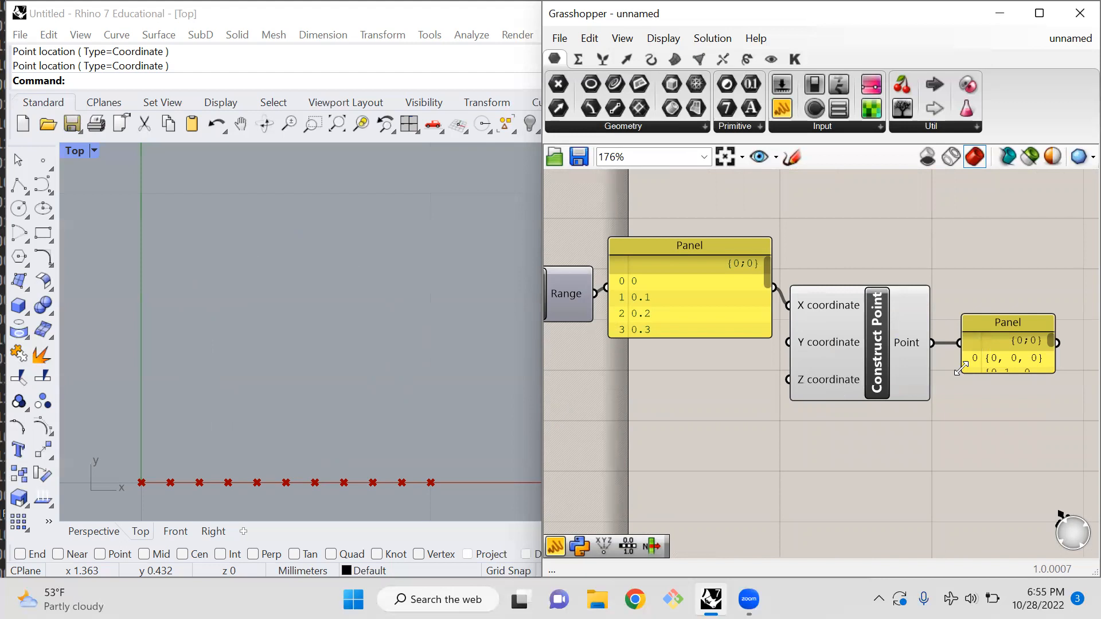
drag(991, 373, 1058, 539)
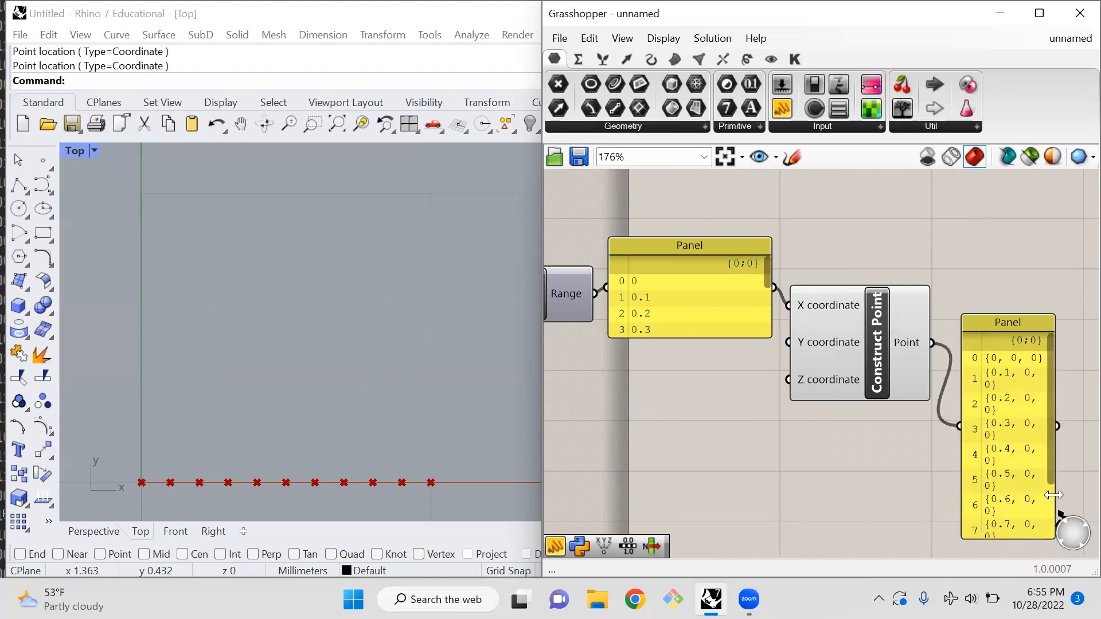
drag(1057, 496, 1083, 496)
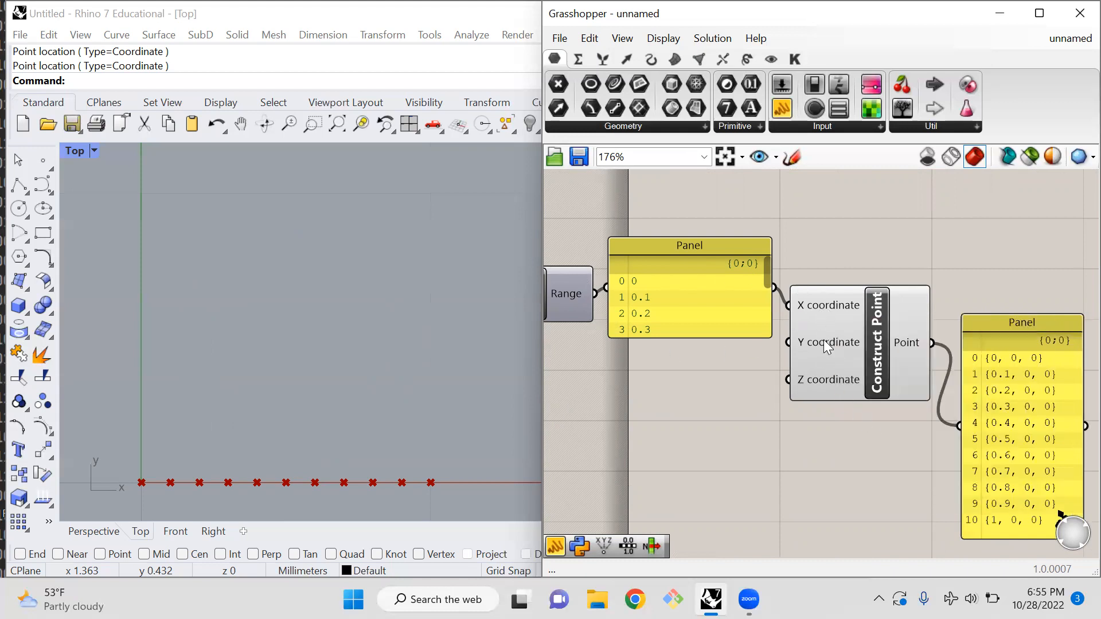
mouse_move(826, 347)
Duplicate the Range component just below the original and set the copy's Steps to 2
scroll(1002, 372, down, 2)
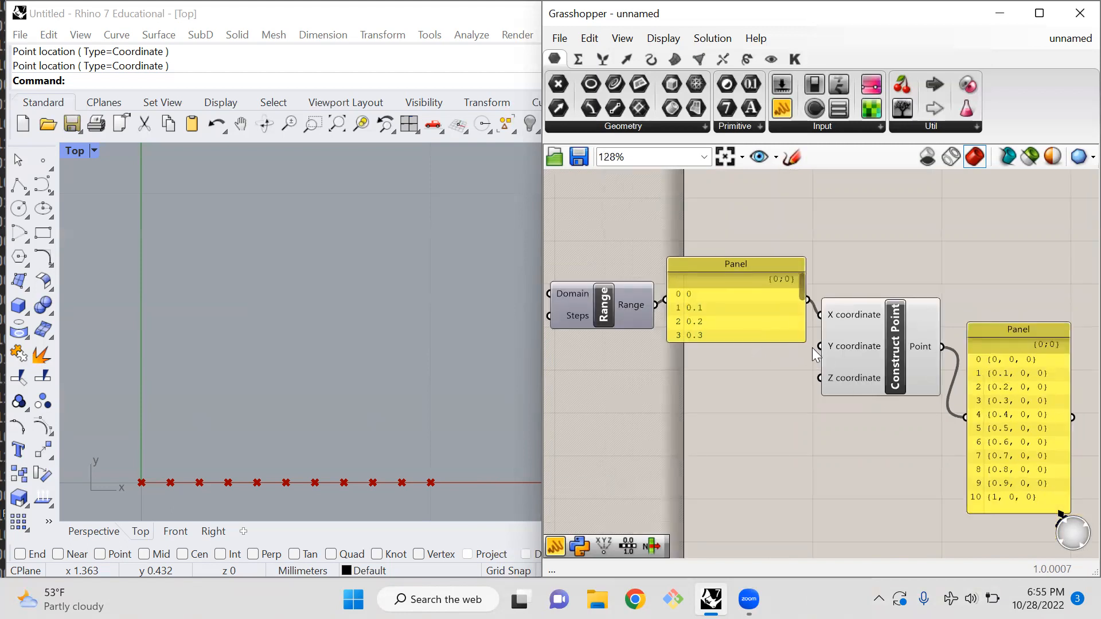
scroll(813, 351, down, 1)
click(652, 320)
alt+drag(653, 320, 614, 367)
right_click(607, 369)
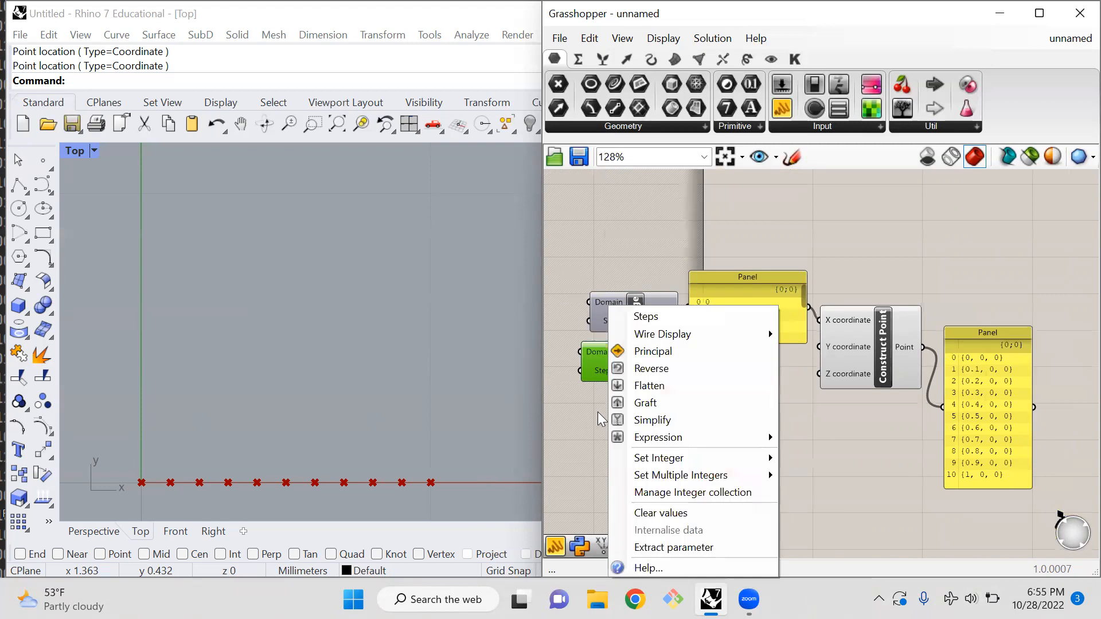
mouse_move(639, 458)
click(806, 460)
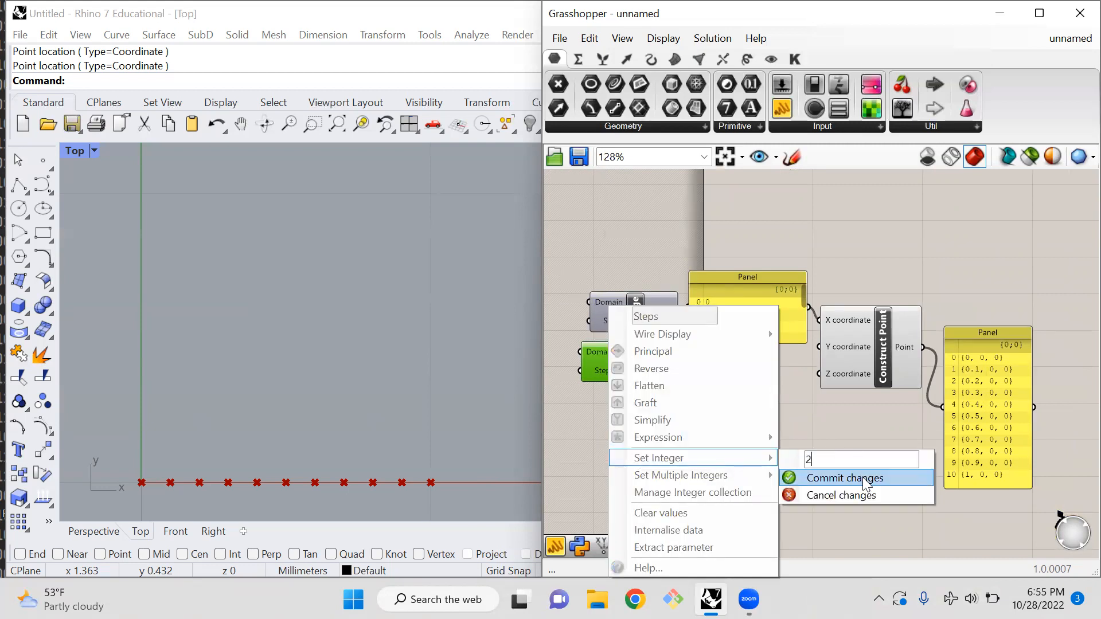
click(844, 478)
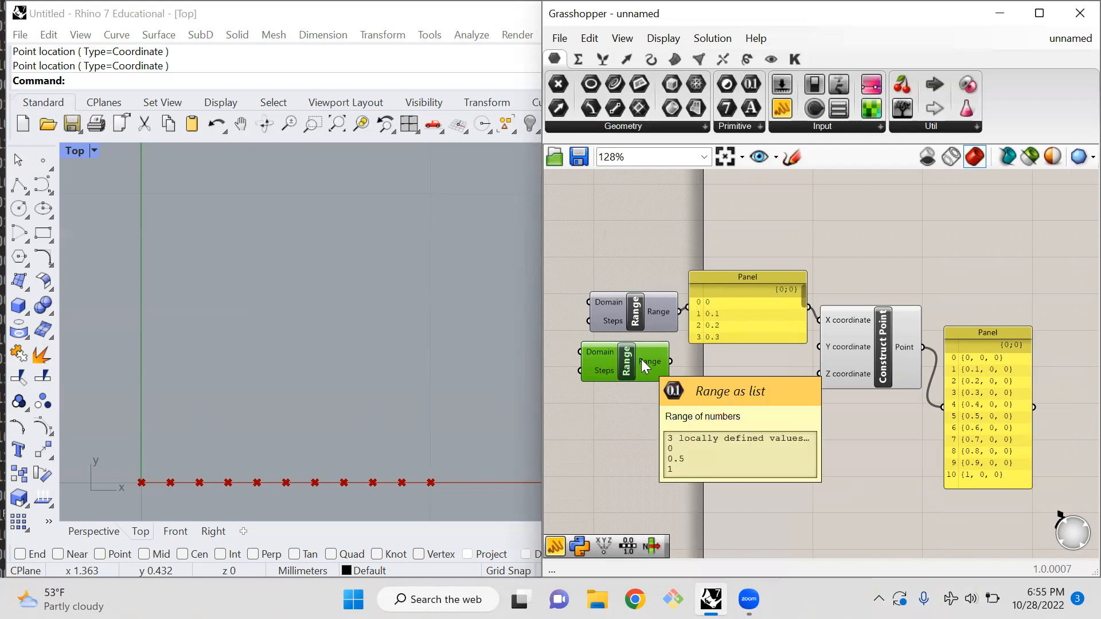
Connect the lower Range's output to Construct Point's Y coordinate and examine the resulting point list
drag(669, 361, 824, 347)
scroll(815, 383, up, 5)
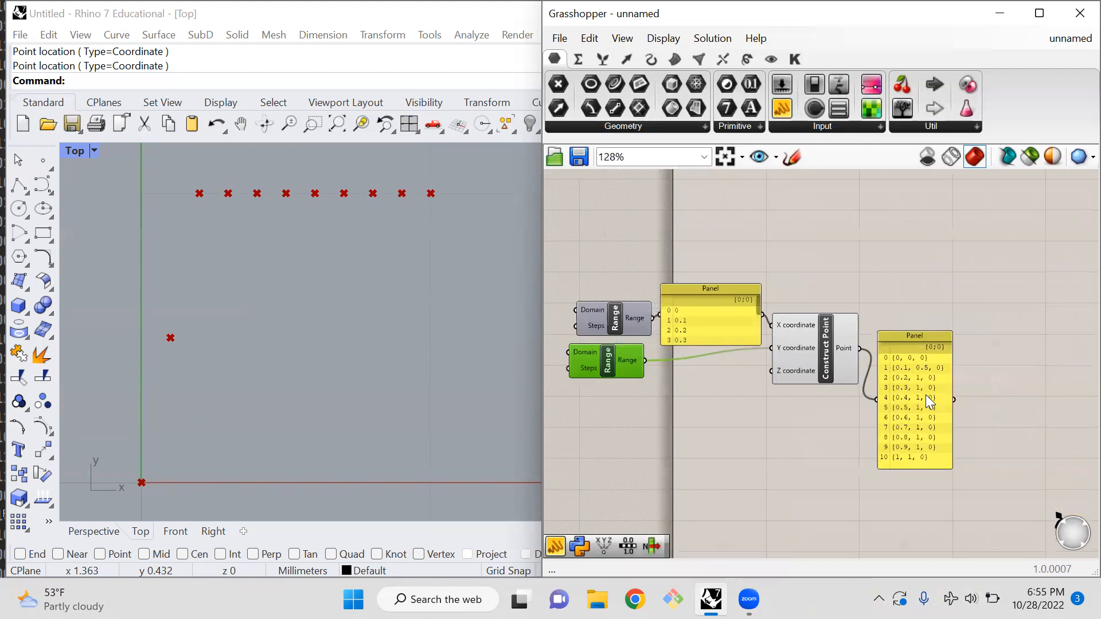
scroll(881, 350, up, 1)
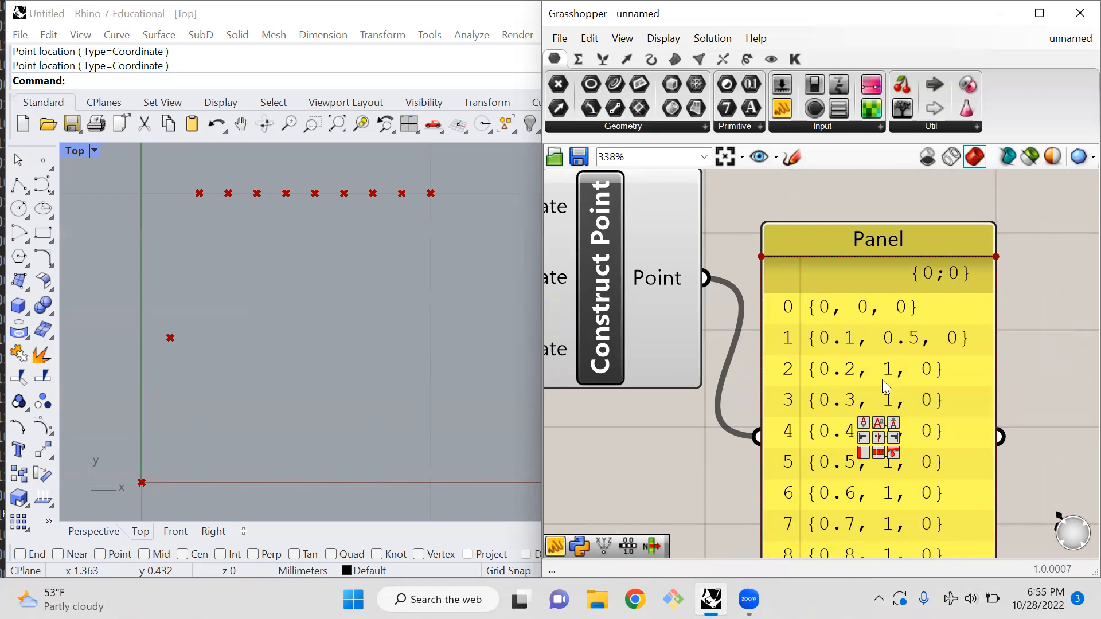
scroll(893, 378, down, 3)
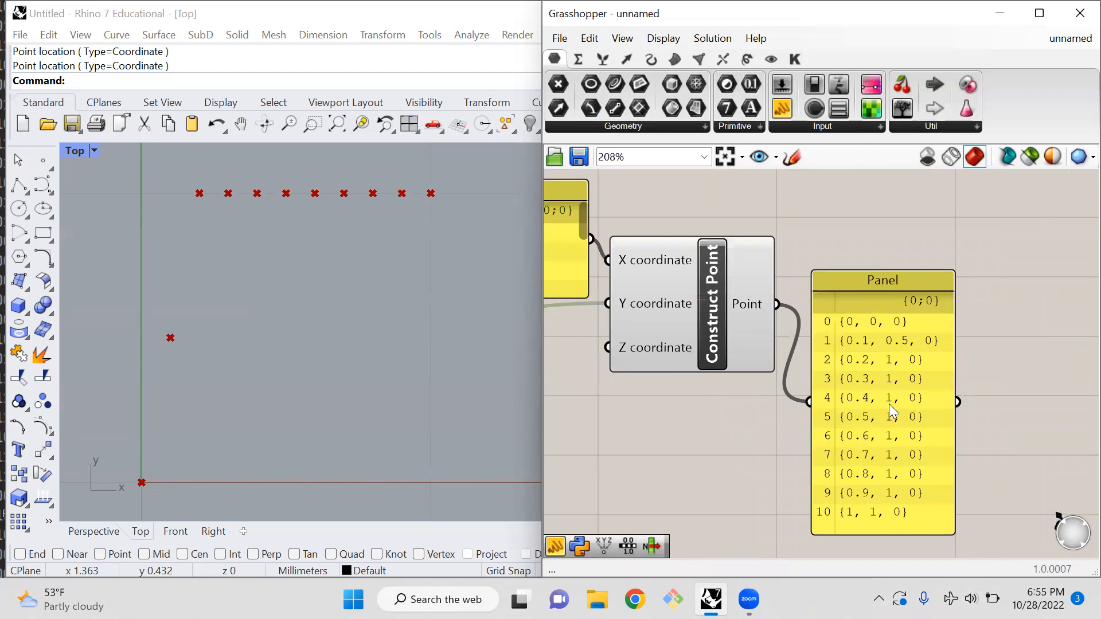
scroll(894, 519, down, 2)
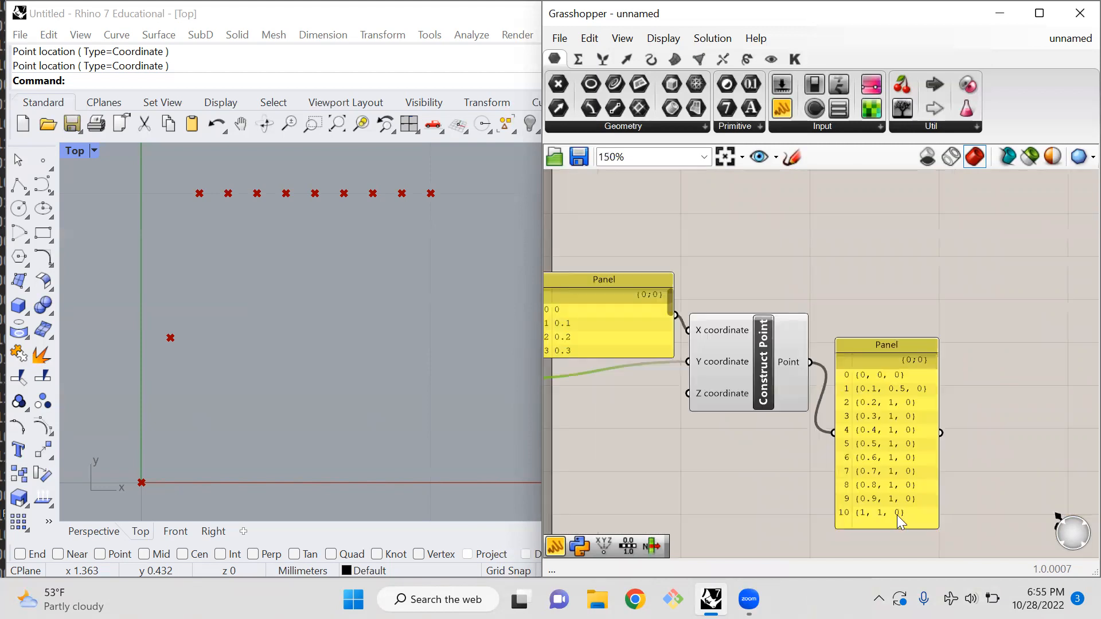
scroll(892, 513, up, 1)
scroll(938, 465, down, 2)
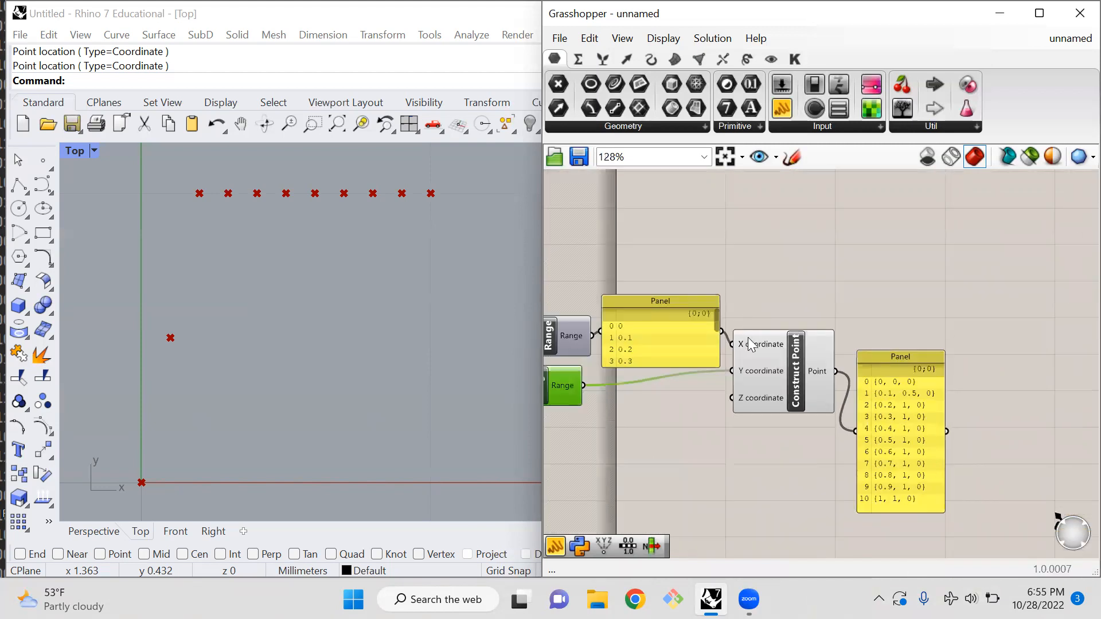
Connect the number Panel to Construct Point's Y coordinate in place of the lower Range
click(787, 364)
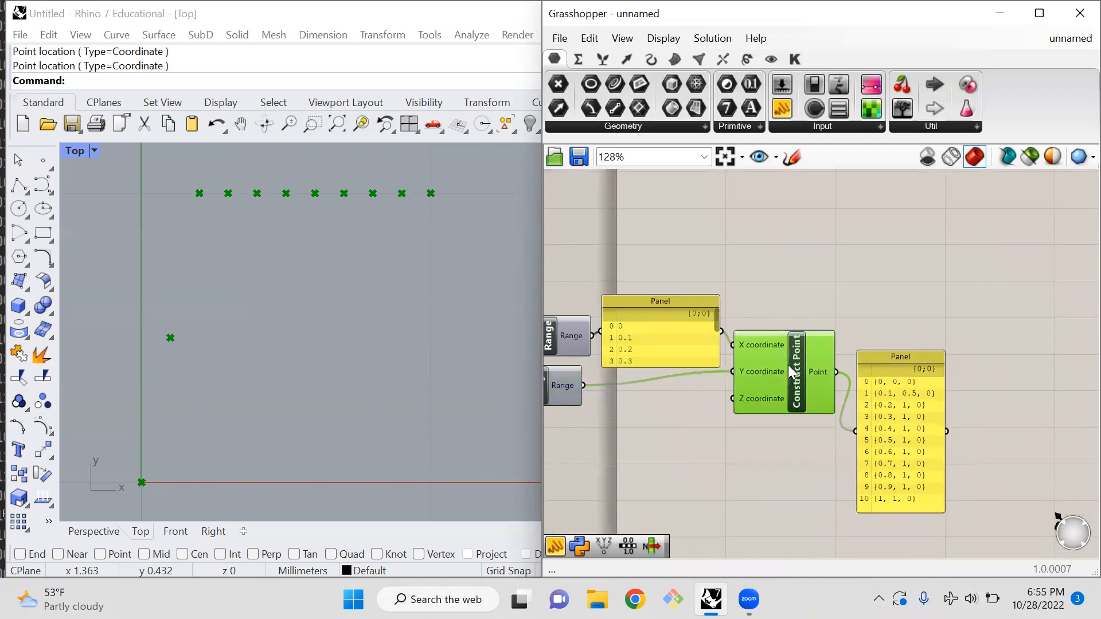
click(695, 344)
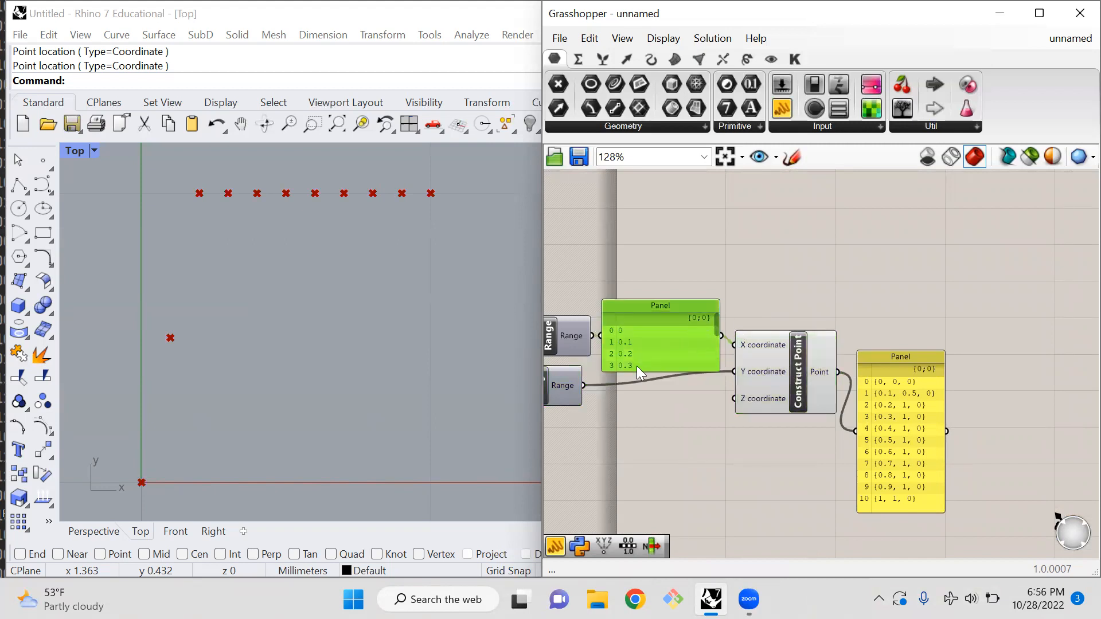
scroll(668, 395, down, 3)
scroll(671, 355, up, 3)
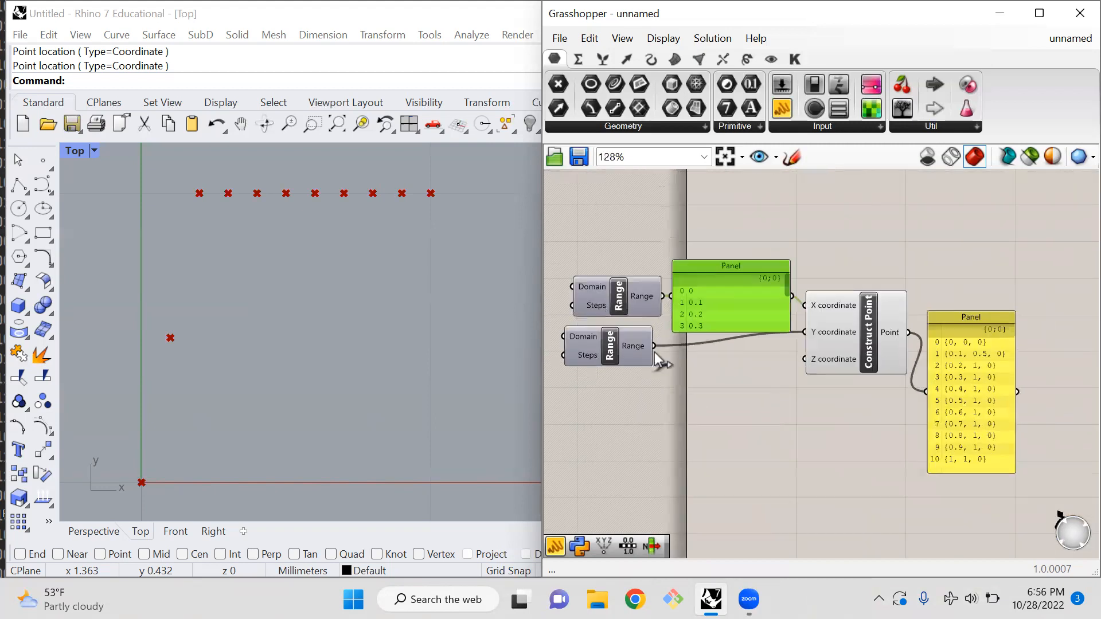
drag(666, 297, 600, 334)
drag(647, 296, 662, 296)
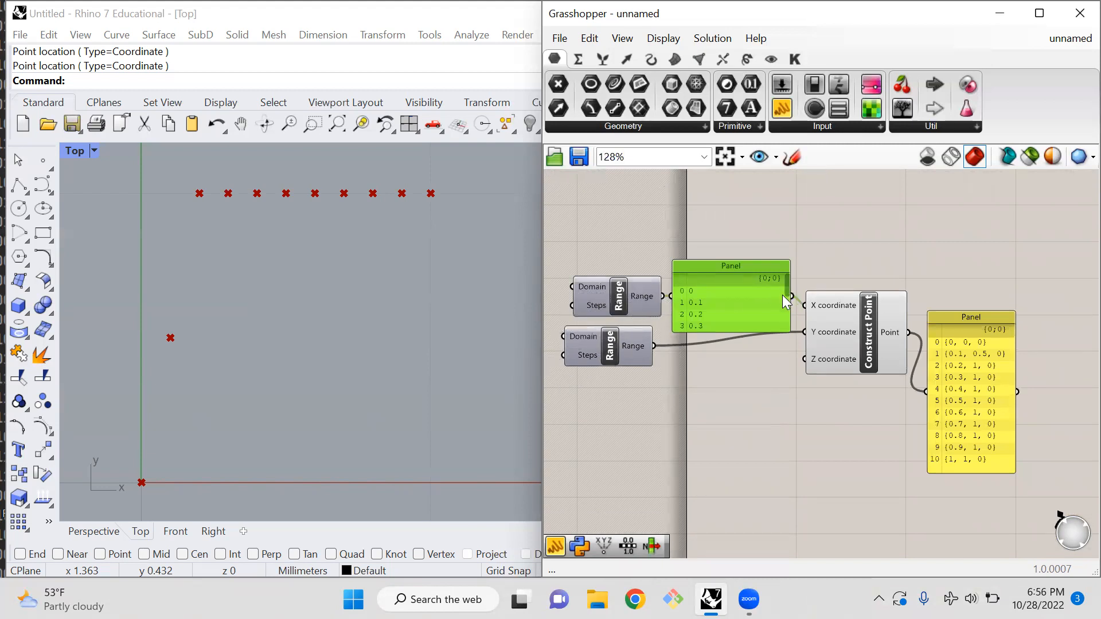
drag(790, 320, 783, 322)
drag(784, 297, 812, 335)
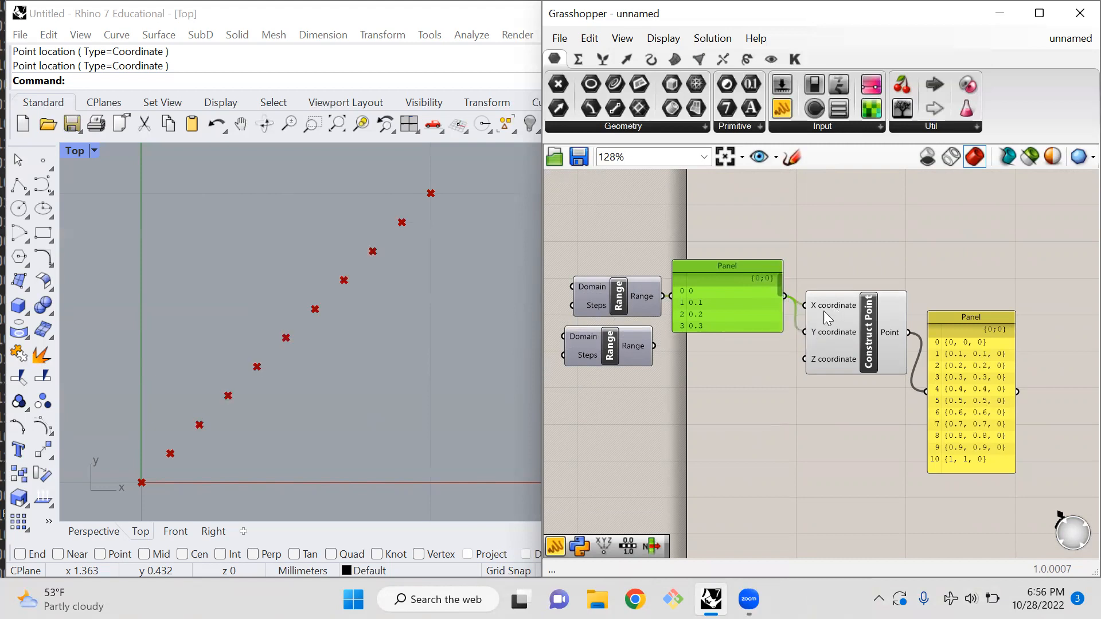
scroll(326, 450, down, 4)
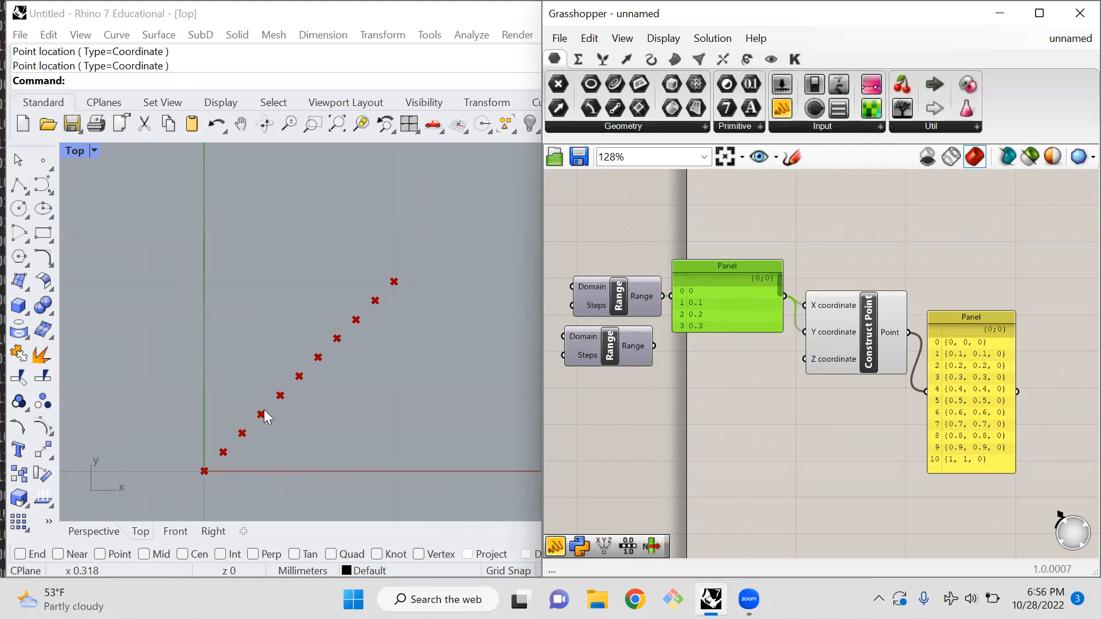
Replace the lower Range with a fresh copy of the upper one and connect its output to Construct Point's Y coordinate
click(616, 344)
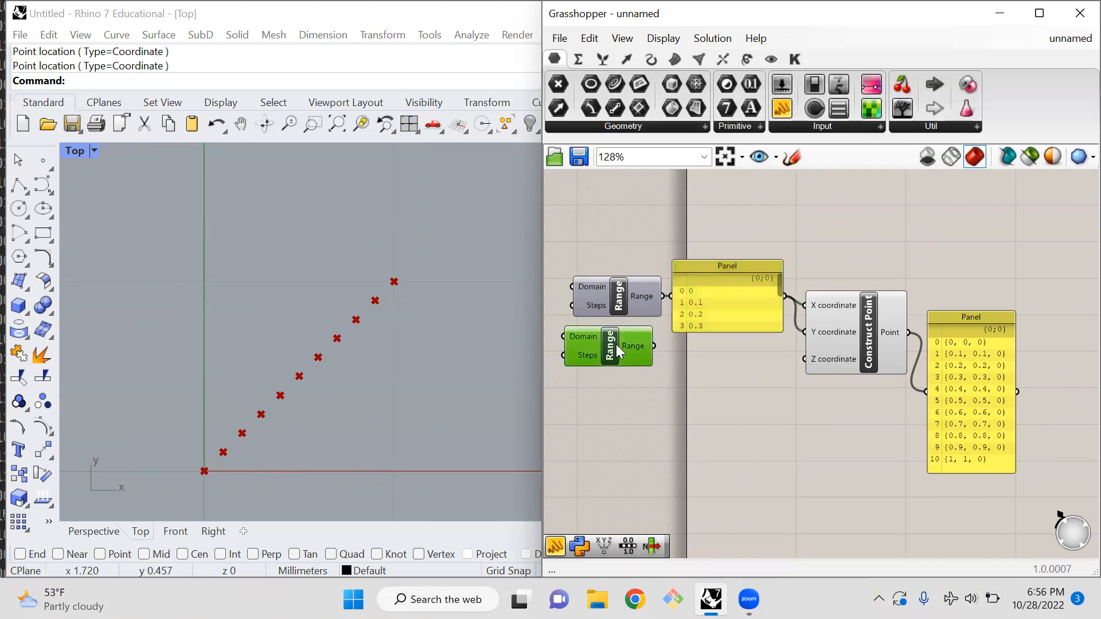
key(Delete)
click(732, 310)
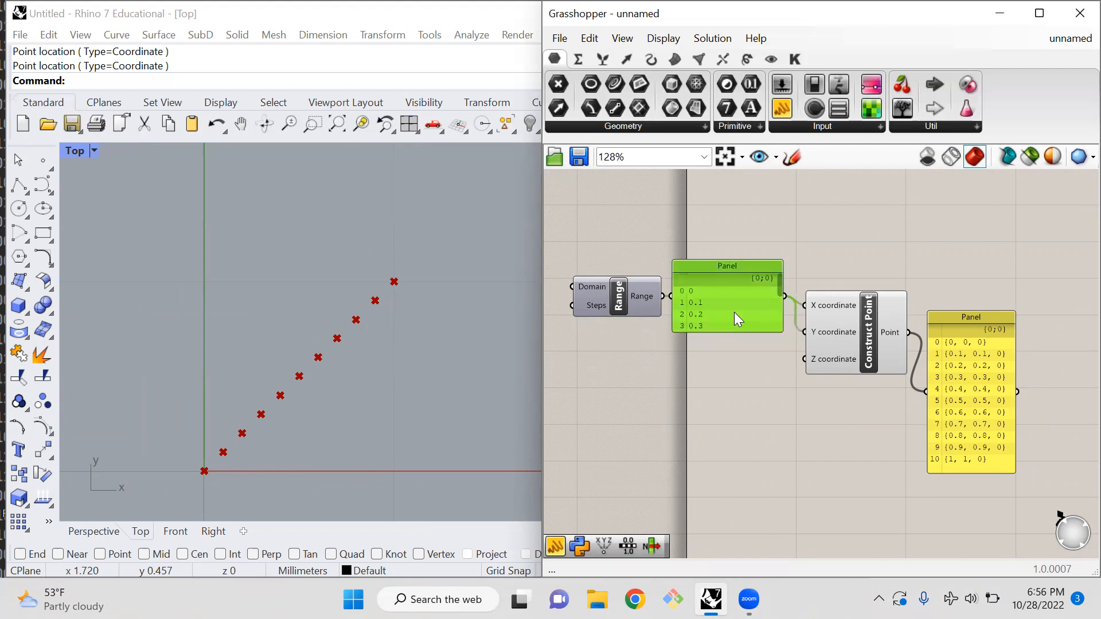
click(622, 306)
alt+drag(621, 305, 805, 339)
click(693, 318)
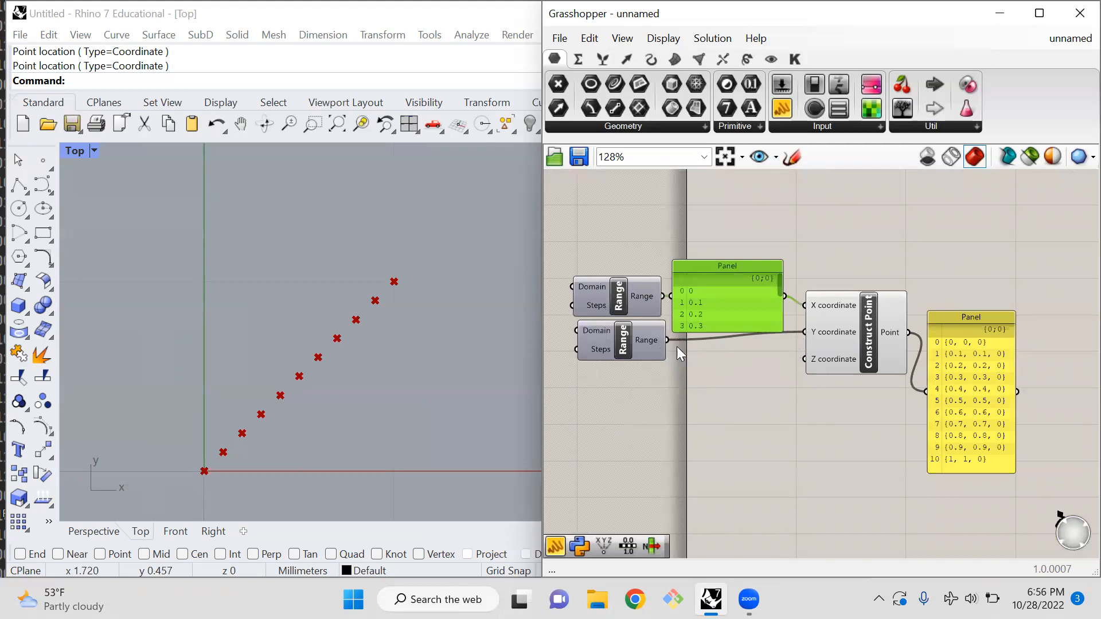
Graft the output of the upper Range component that feeds the X coordinate
right_click(638, 297)
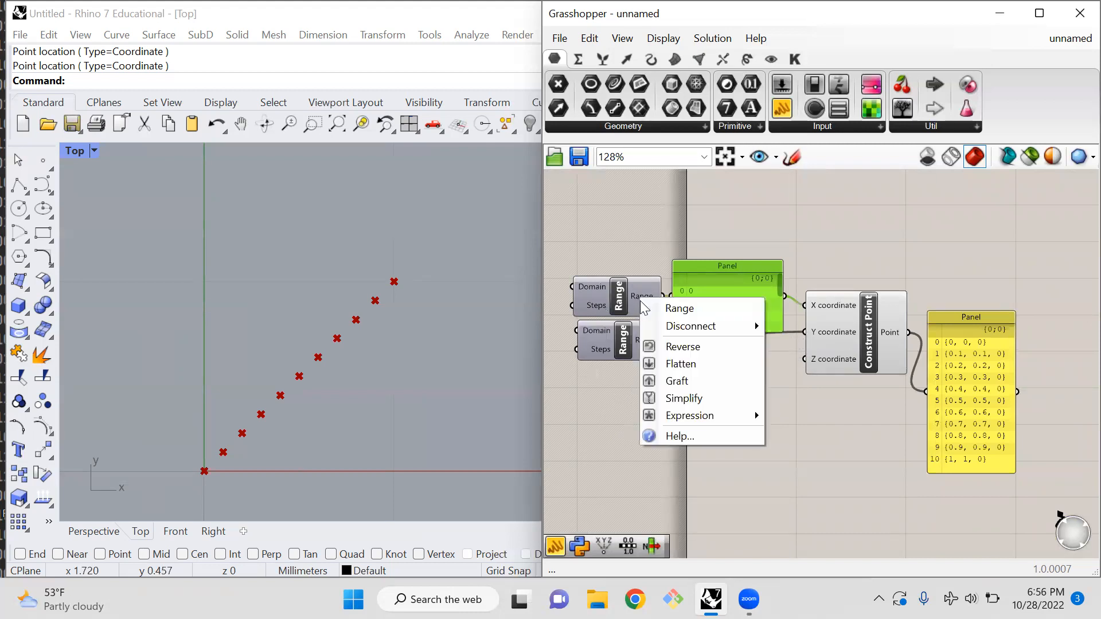
click(677, 380)
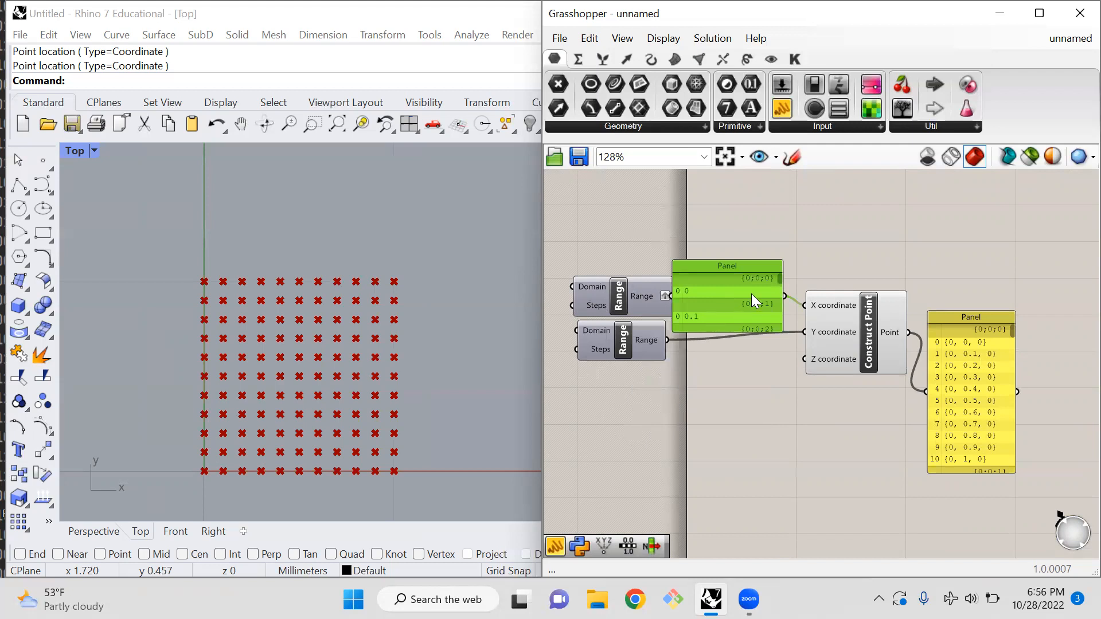
drag(799, 242, 679, 343)
Inspect the values arriving at Construct Point's X, Y and Z coordinate inputs
mouse_move(821, 332)
mouse_move(818, 361)
scroll(855, 384, up, 3)
scroll(733, 359, down, 2)
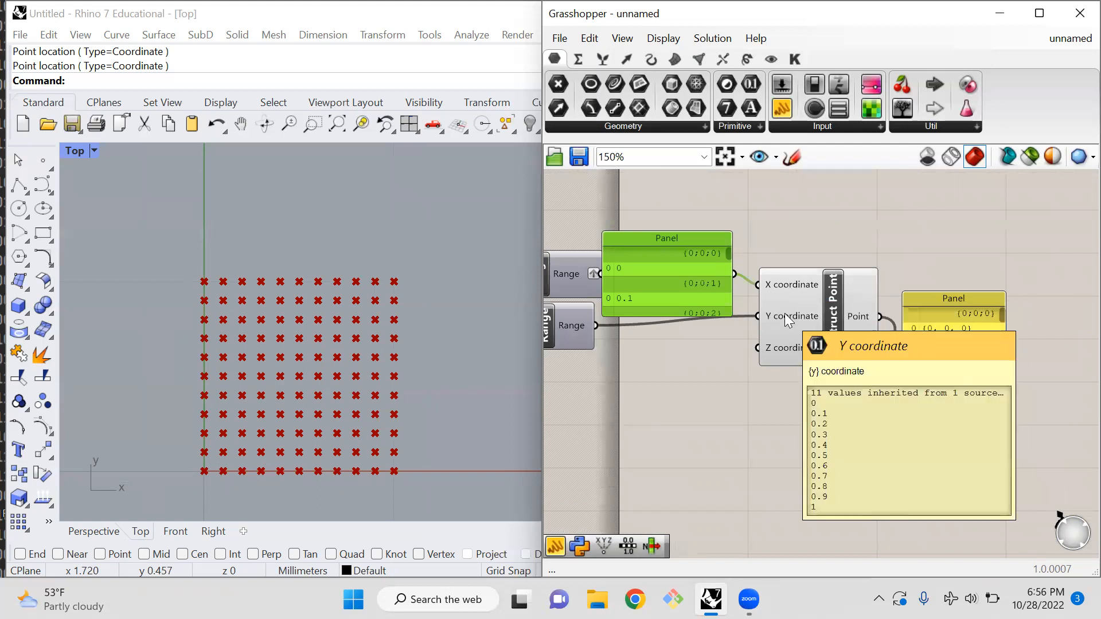
mouse_move(783, 353)
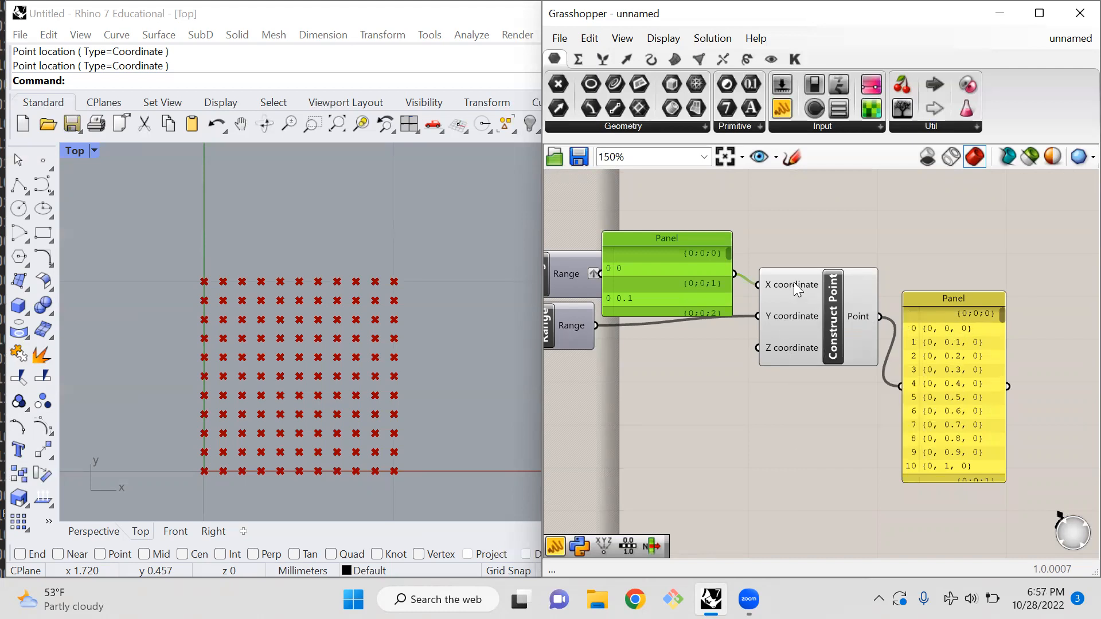
mouse_move(794, 290)
mouse_move(784, 318)
drag(1005, 483, 1025, 507)
click(814, 332)
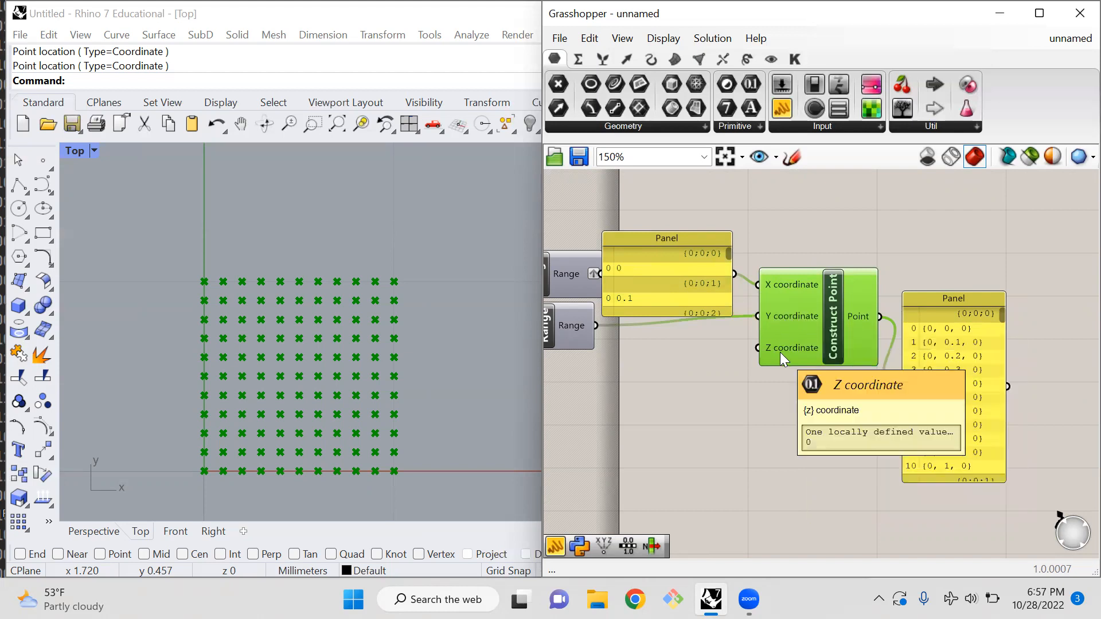
click(815, 399)
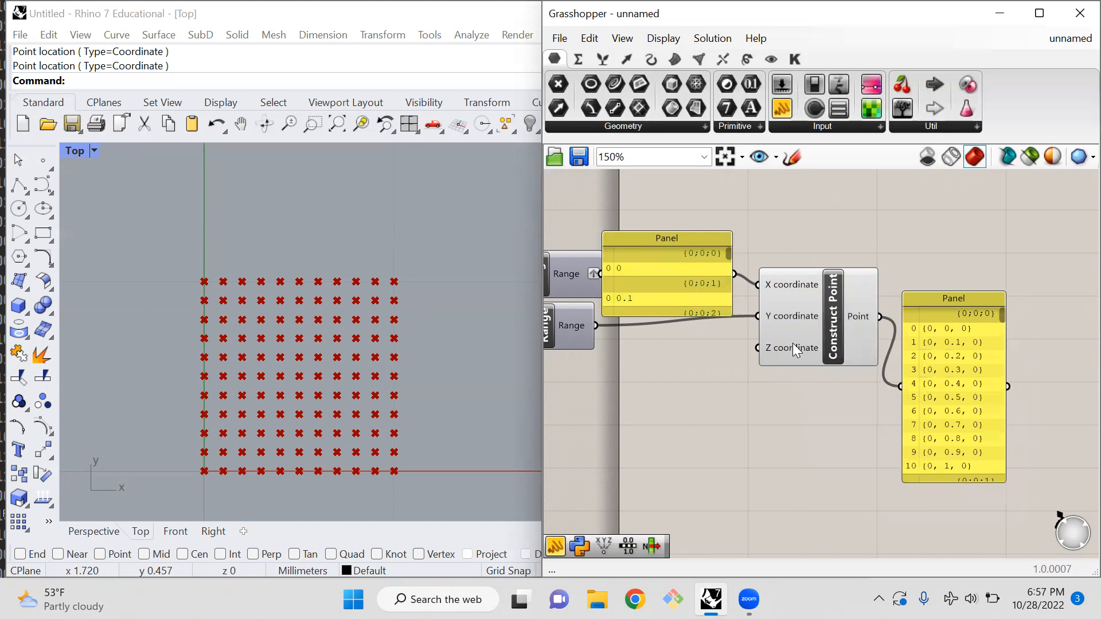
Review the {0;0;1} branch in the Panel on Construct Point's output
scroll(922, 353, down, 1)
scroll(968, 371, up, 3)
mouse_move(988, 308)
mouse_down()
mouse_move(984, 340)
mouse_move(982, 323)
mouse_up()
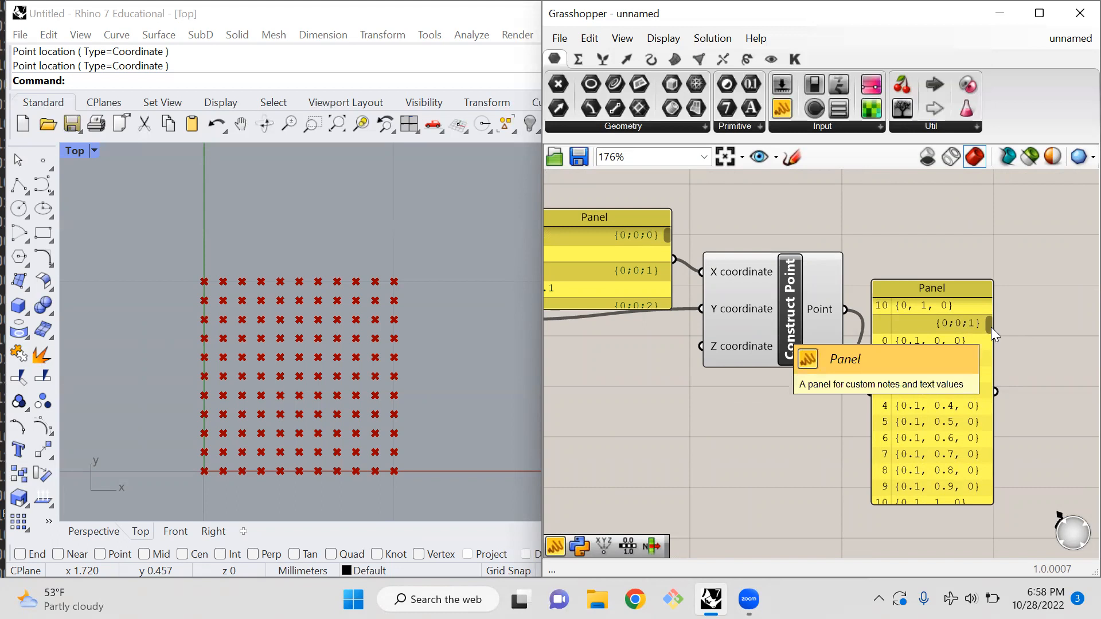
scroll(1001, 333, down, 2)
scroll(999, 335, down, 1)
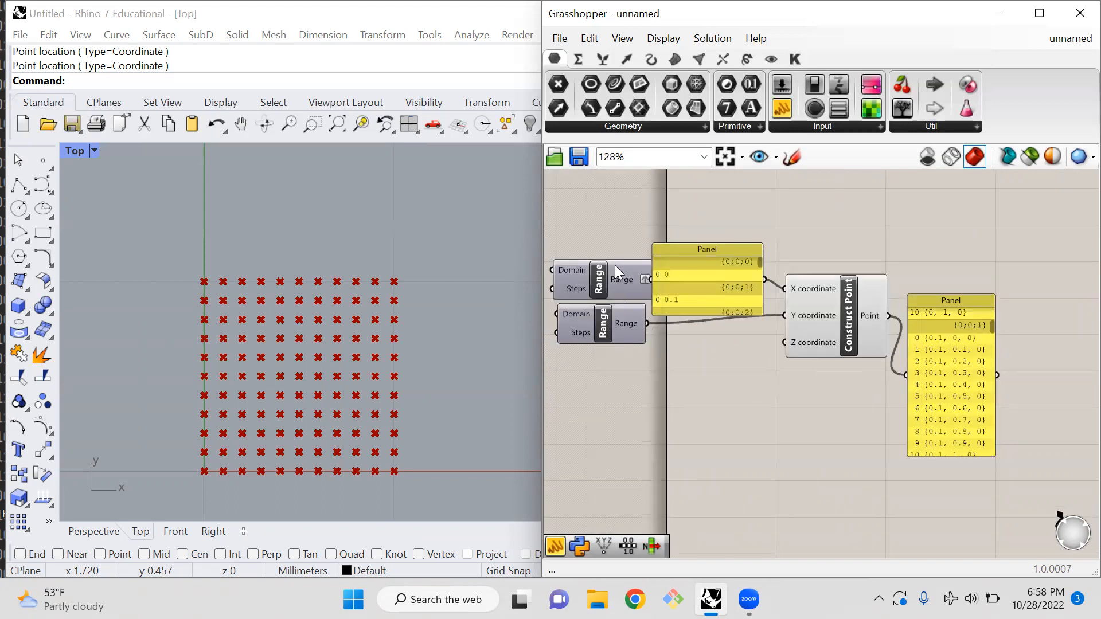
Move both Range components away from the number Panel and check the point grid in the Top viewport
drag(622, 241, 586, 329)
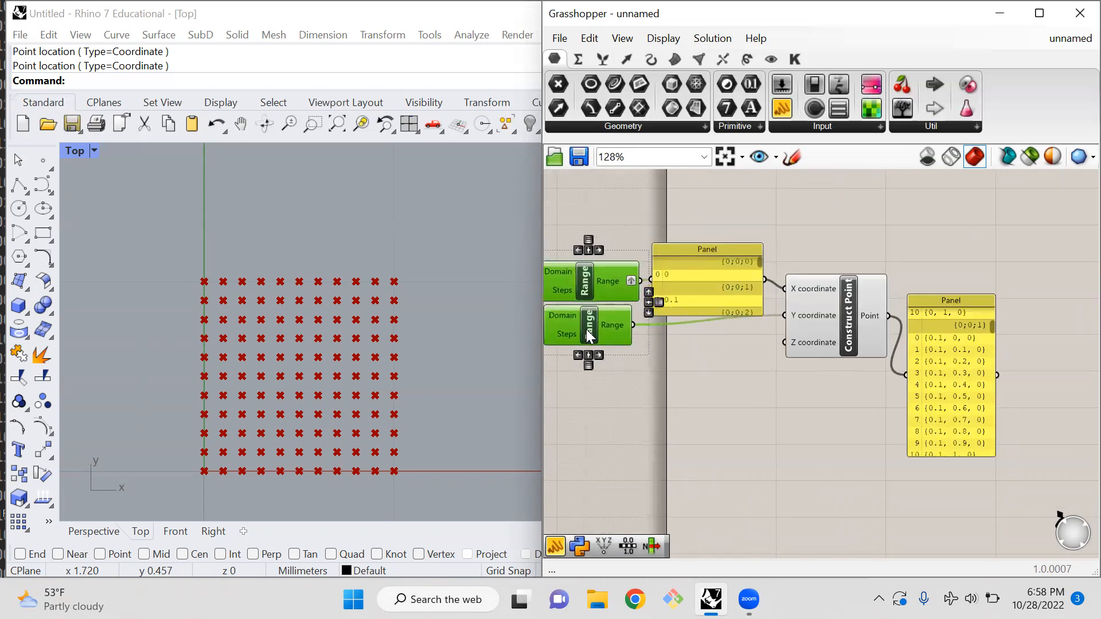
click(745, 379)
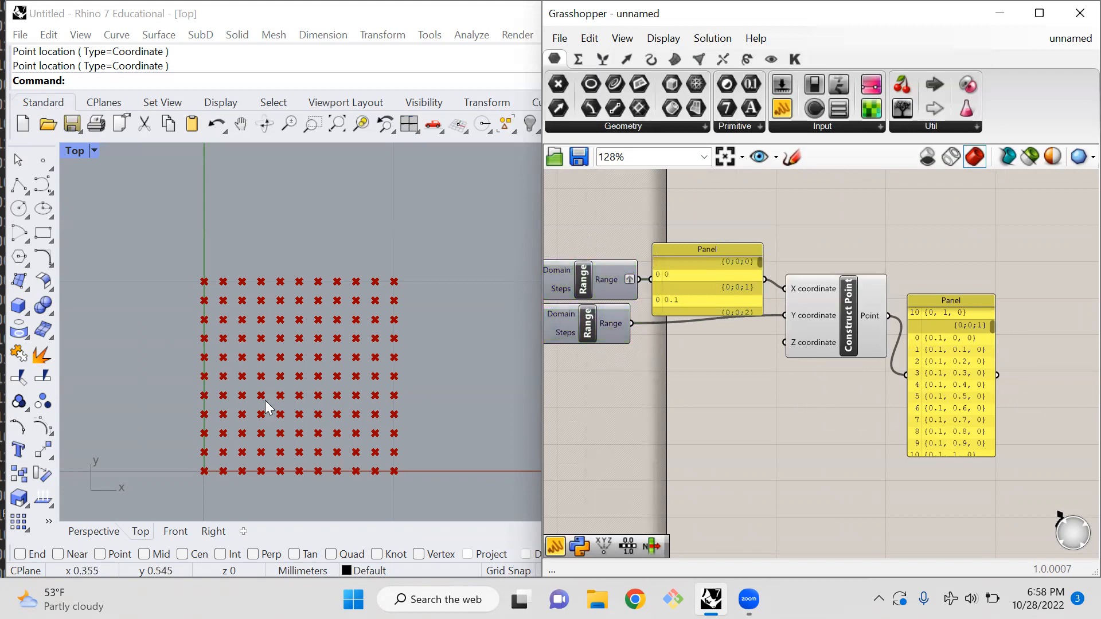
scroll(265, 400, up, 2)
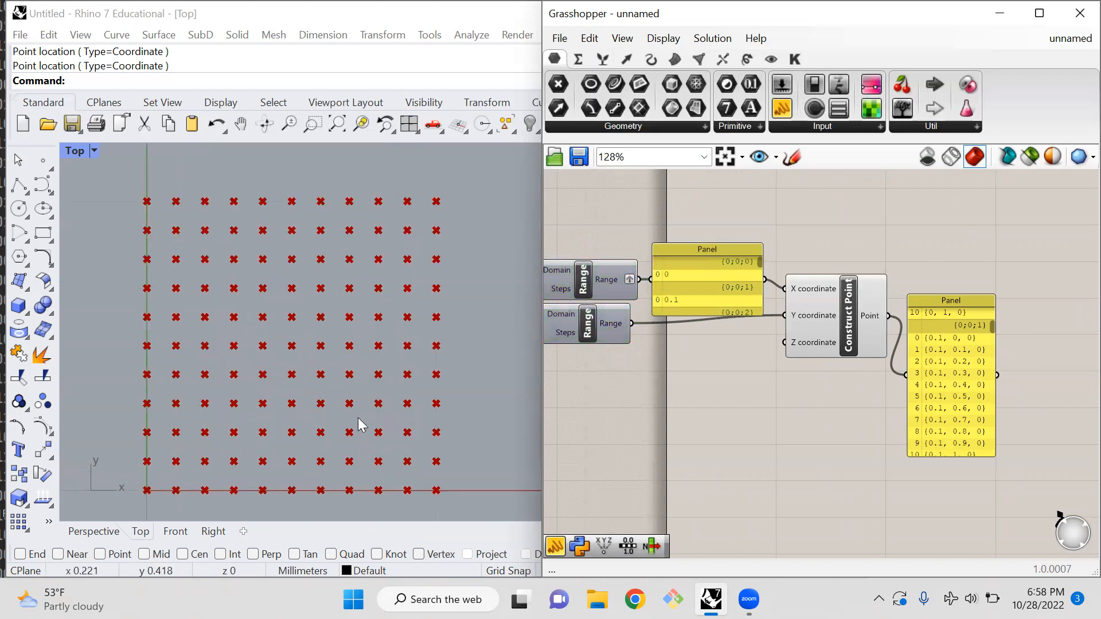
scroll(286, 448, down, 1)
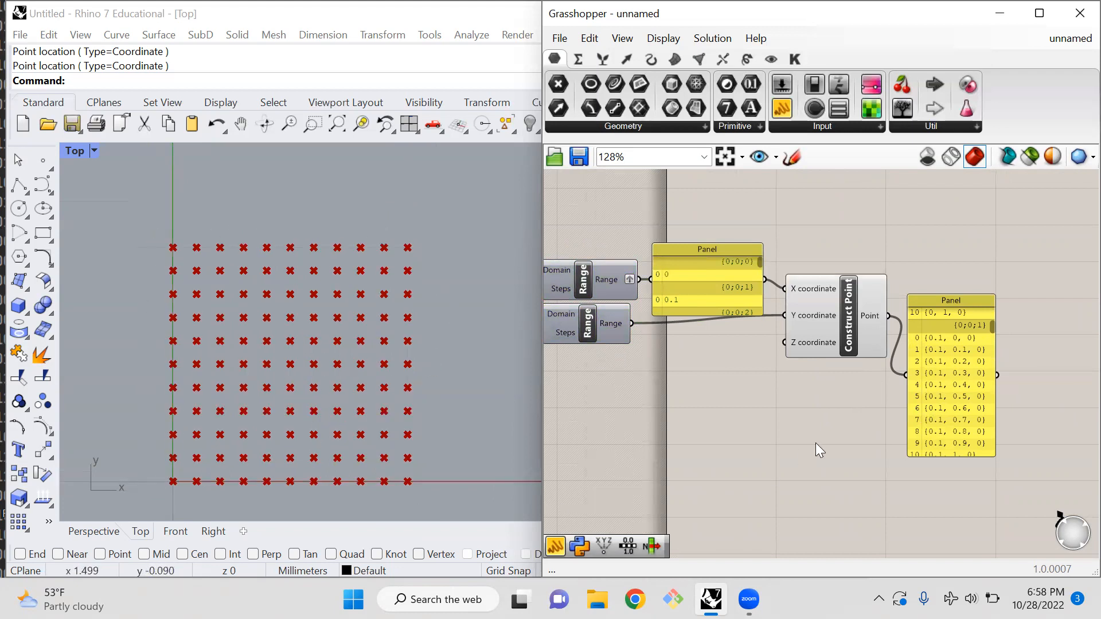
Add a Point List component below Construct Point and feed the constructed points into its Points input
double_click(834, 438)
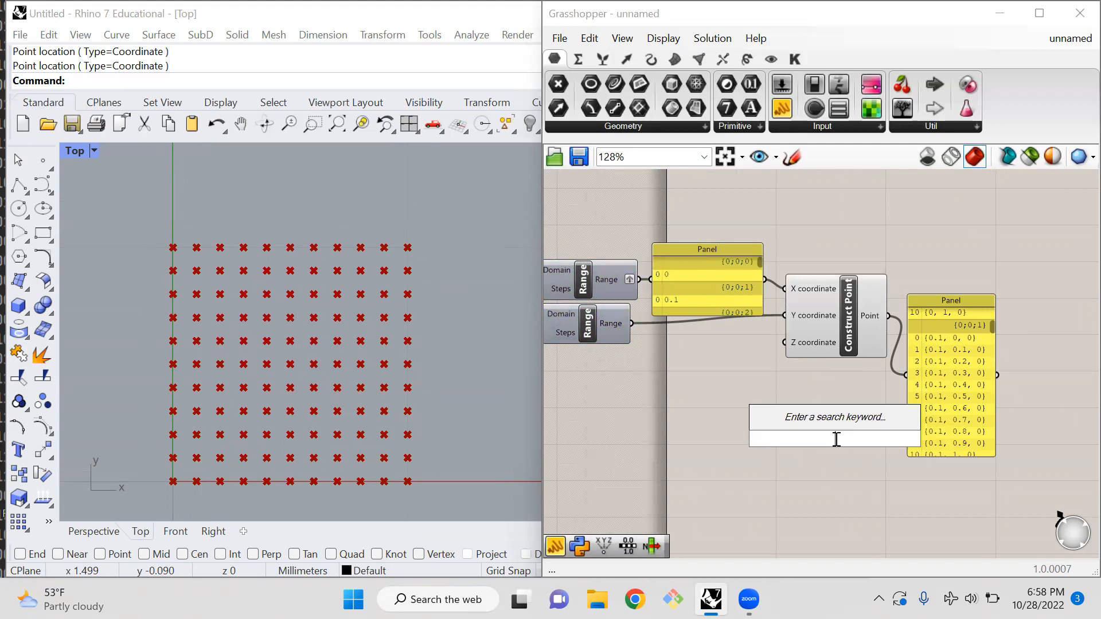
text(point)
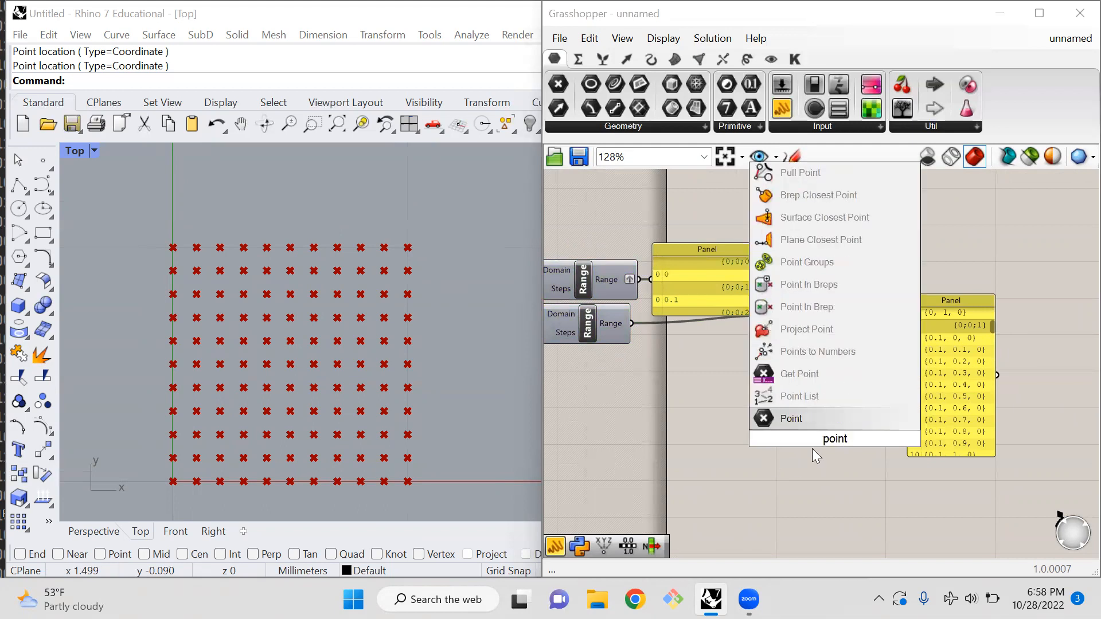
click(832, 396)
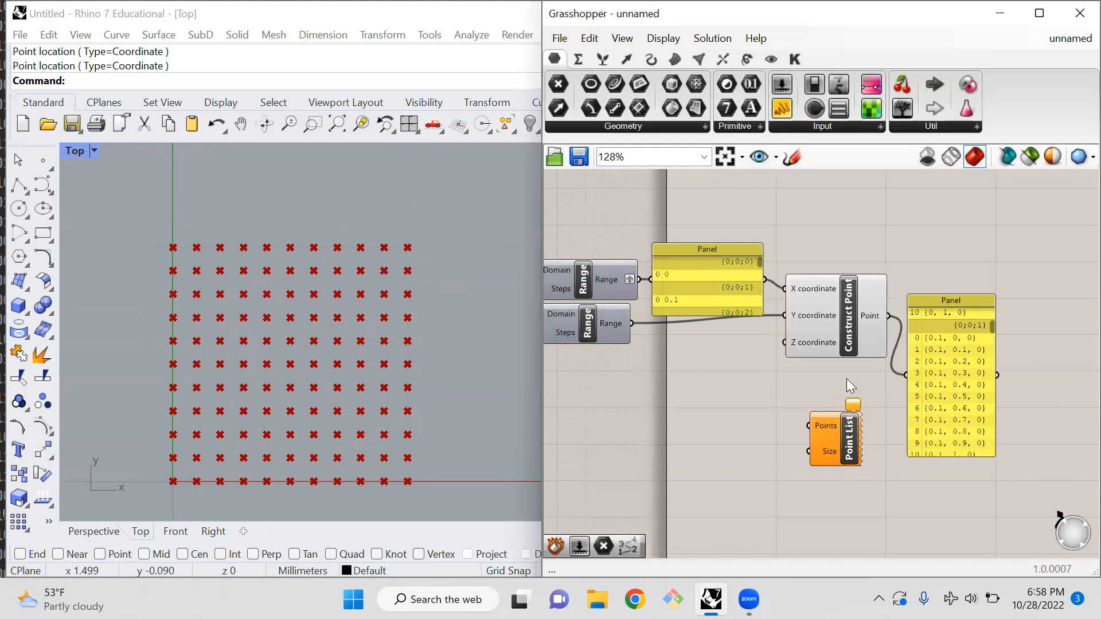
drag(886, 316, 808, 425)
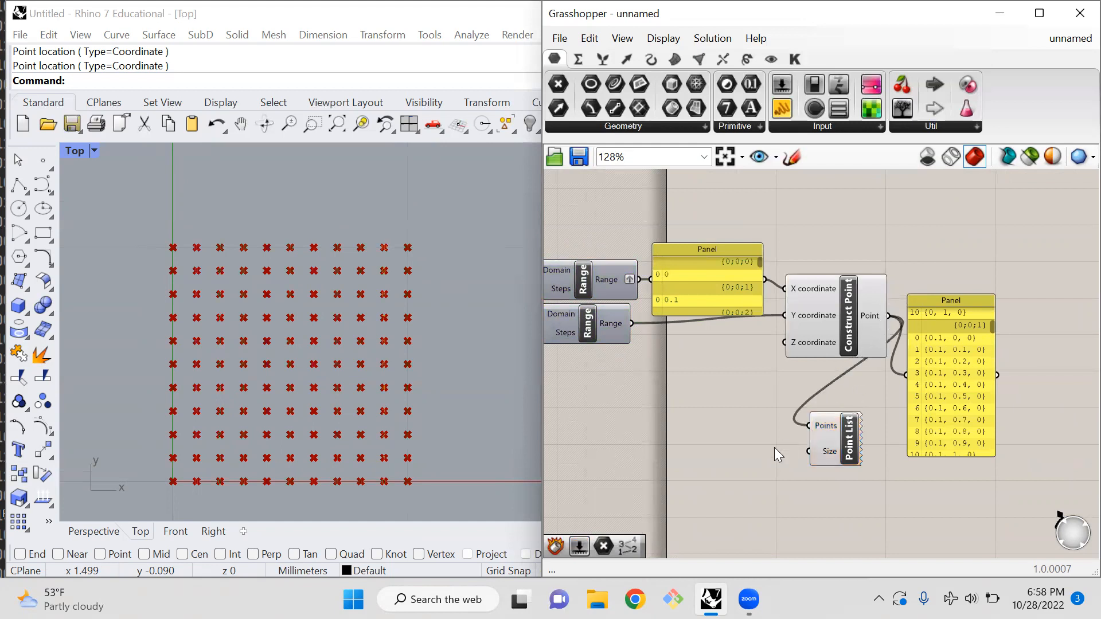
scroll(736, 466, up, 2)
double_click(733, 470)
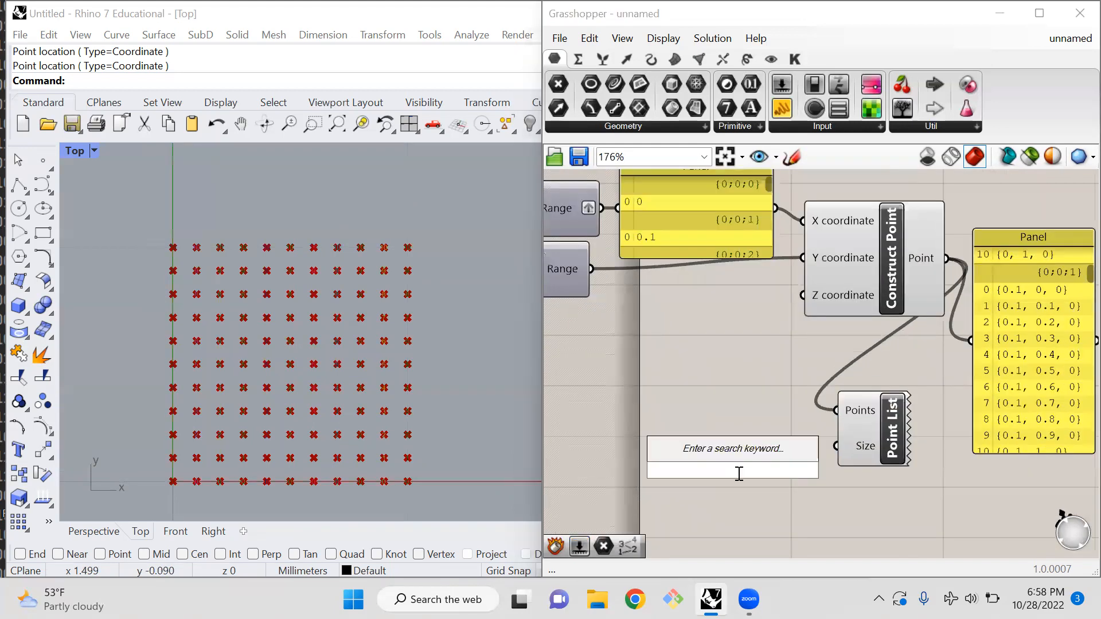
text(0.0.10)
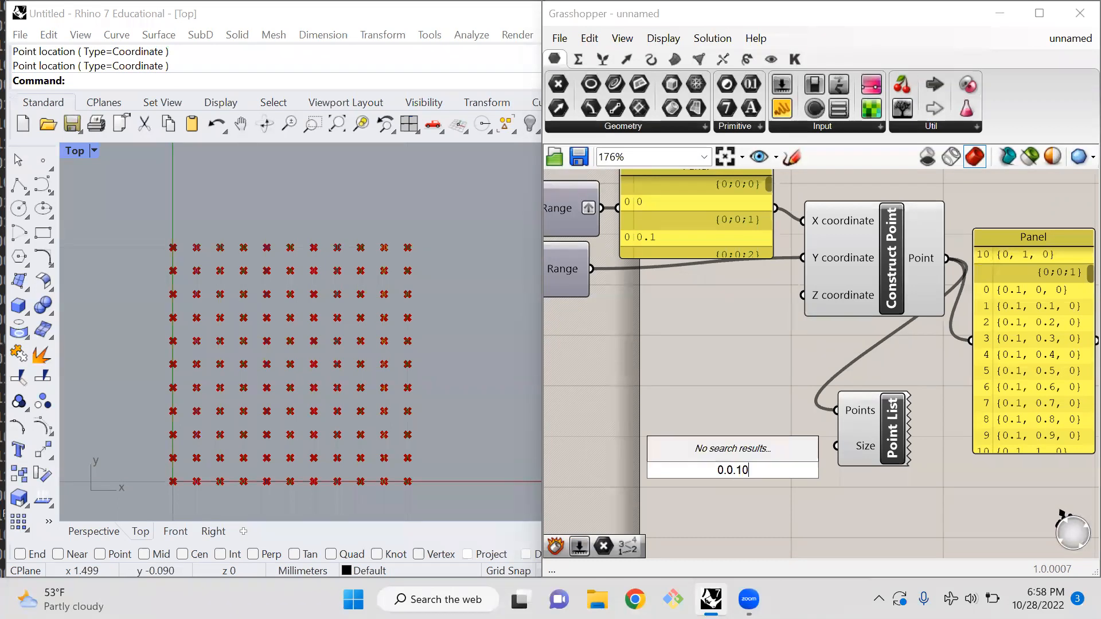
key(Return)
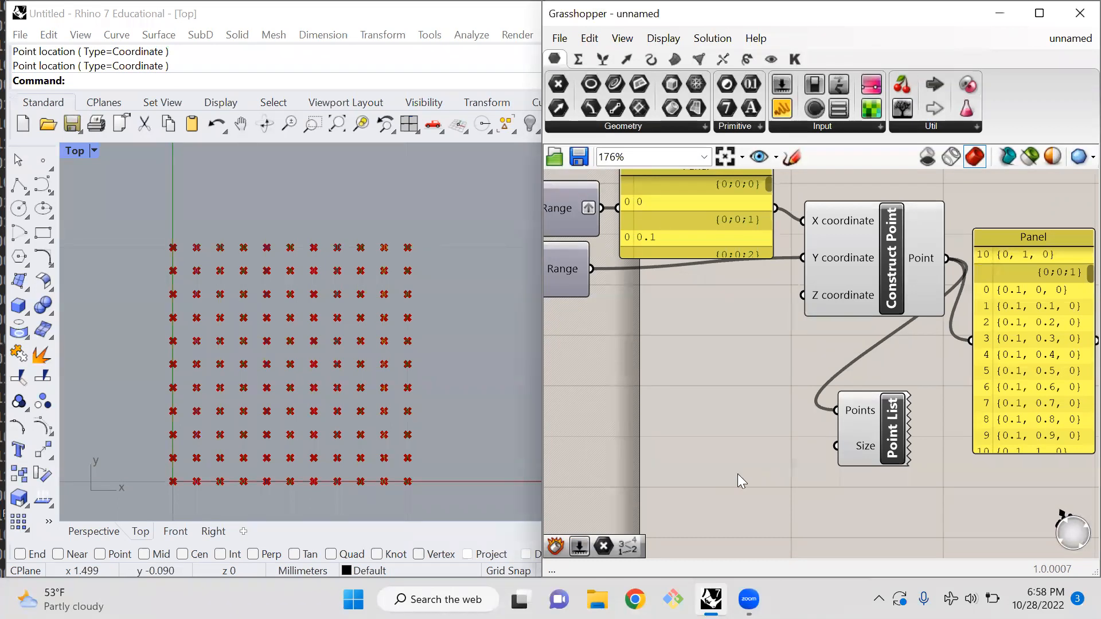
Drive Point List's Size input with a new Number Slider ranging from 0.00 to 0.10, set to 0.10
double_click(738, 473)
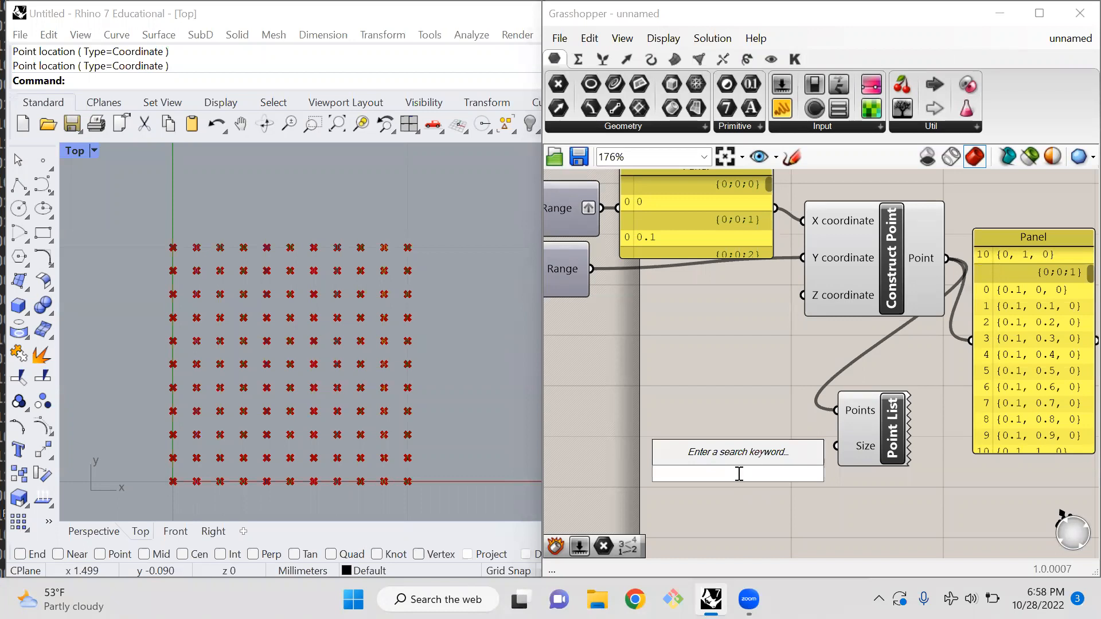
text(0..)
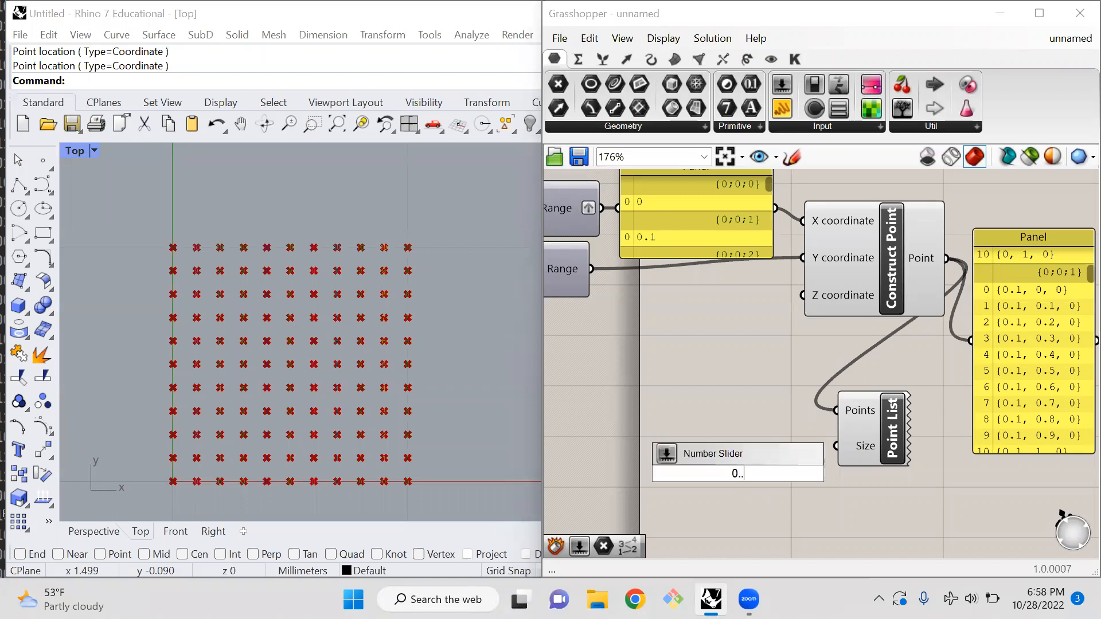
text(0.10)
key(Return)
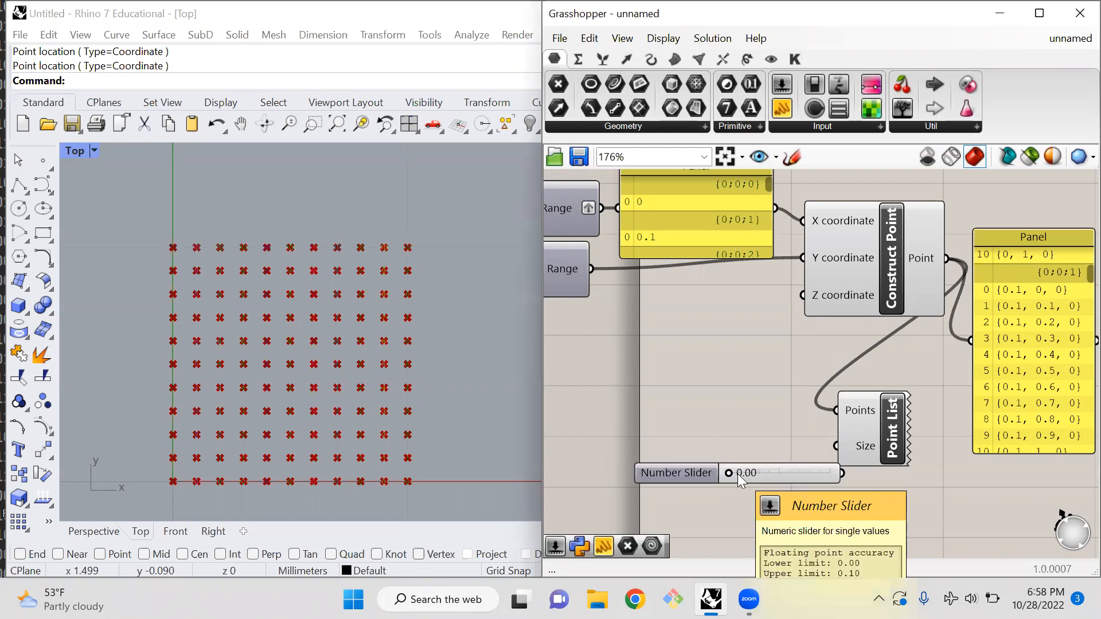
drag(838, 466, 841, 473)
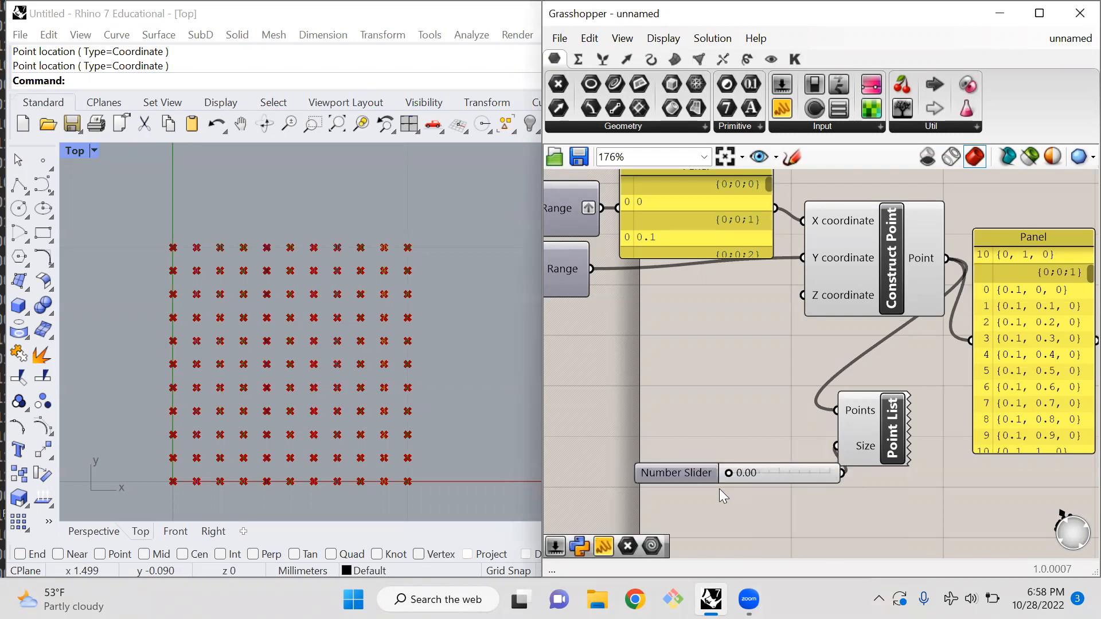
drag(729, 473, 739, 474)
drag(784, 477, 885, 476)
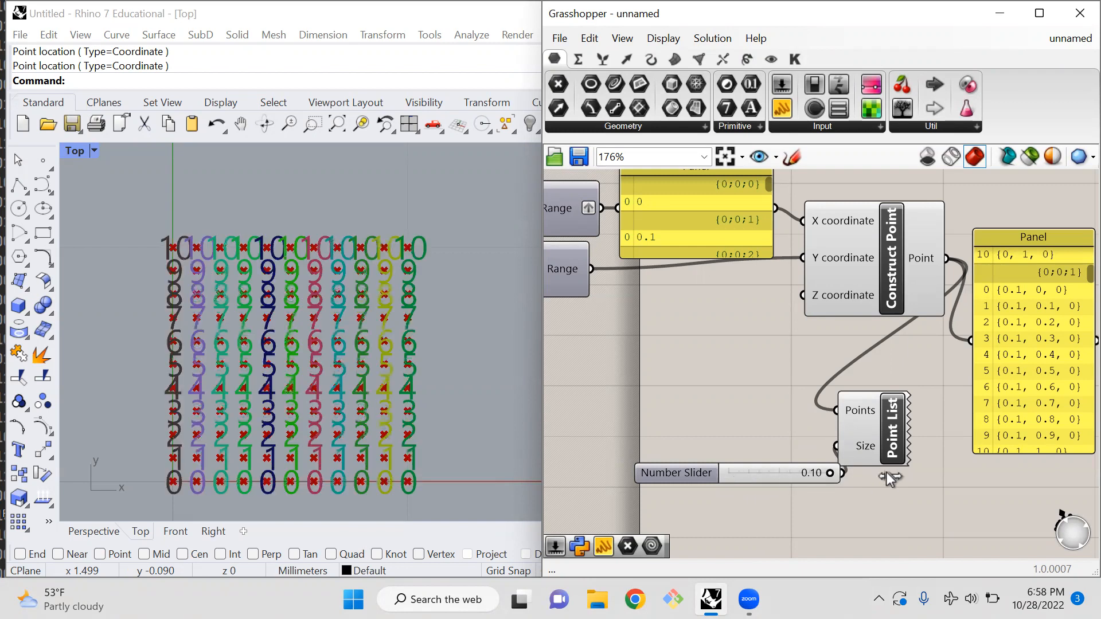
Compare the index numbers along the grid columns in the Top viewport with the {0;0;0} branch in the point Panel
scroll(305, 489, up, 3)
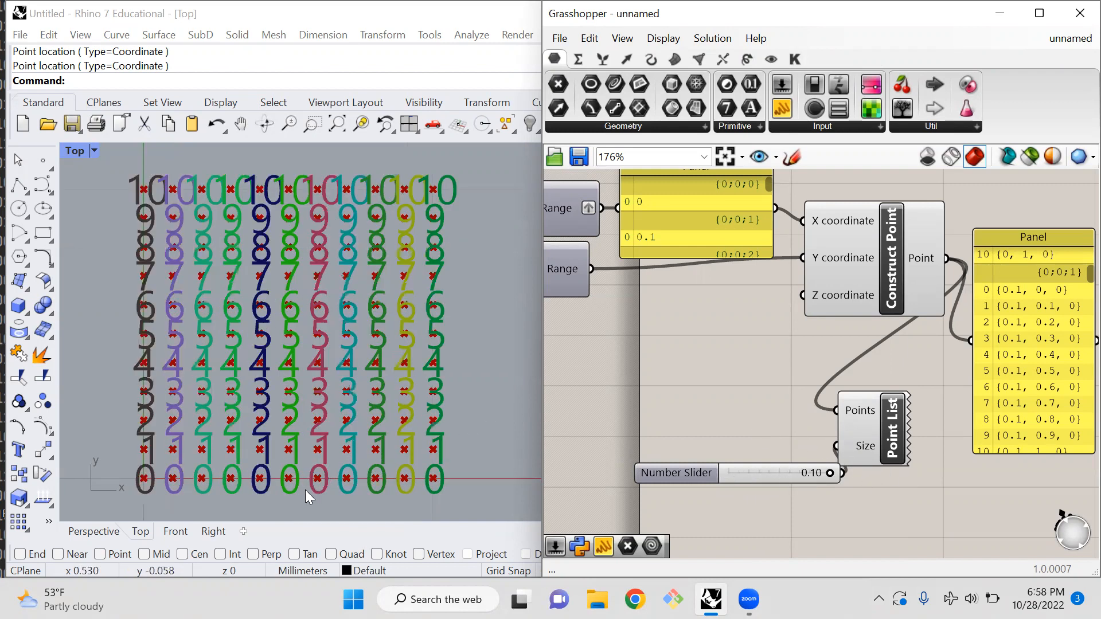
scroll(230, 276, down, 3)
drag(187, 206, 166, 478)
scroll(830, 345, down, 2)
drag(1012, 290, 1002, 273)
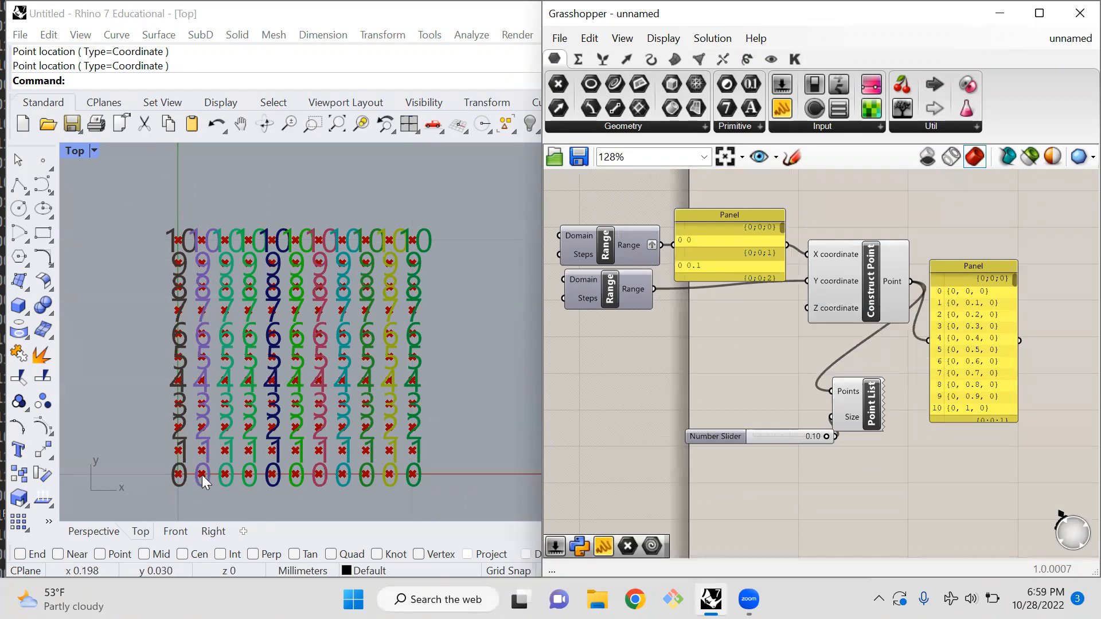
drag(189, 488, 176, 481)
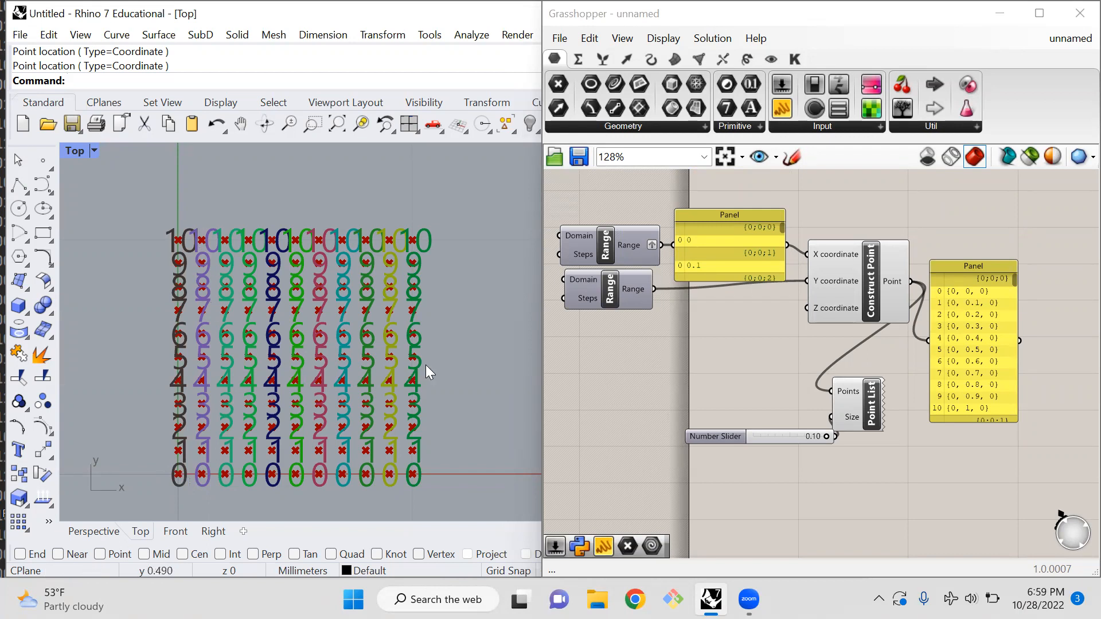
scroll(855, 426, down, 1)
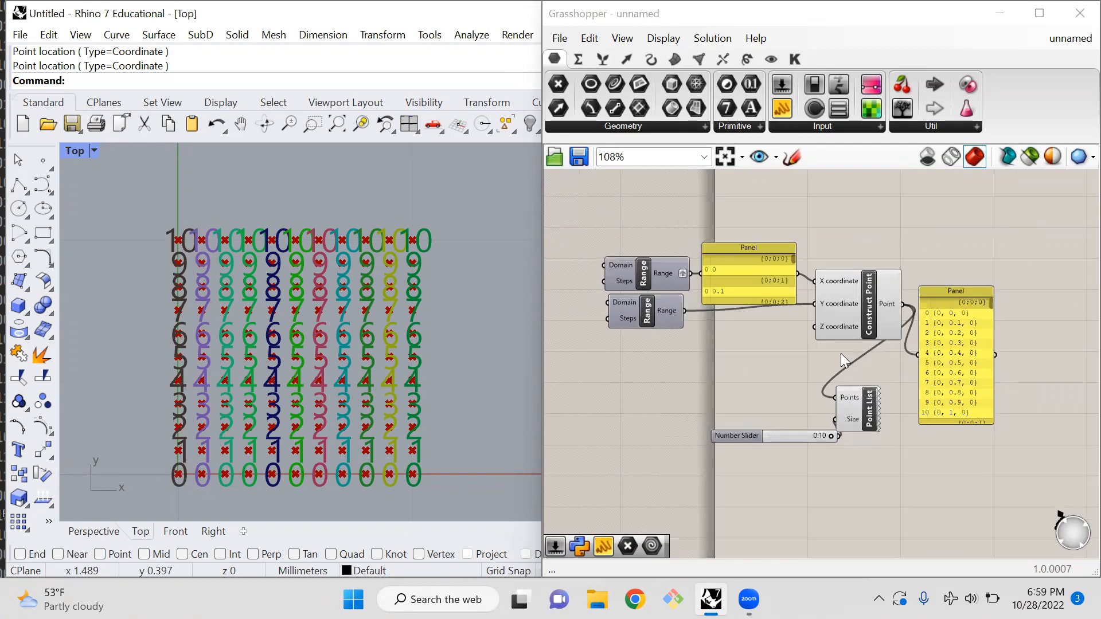
scroll(839, 356, up, 1)
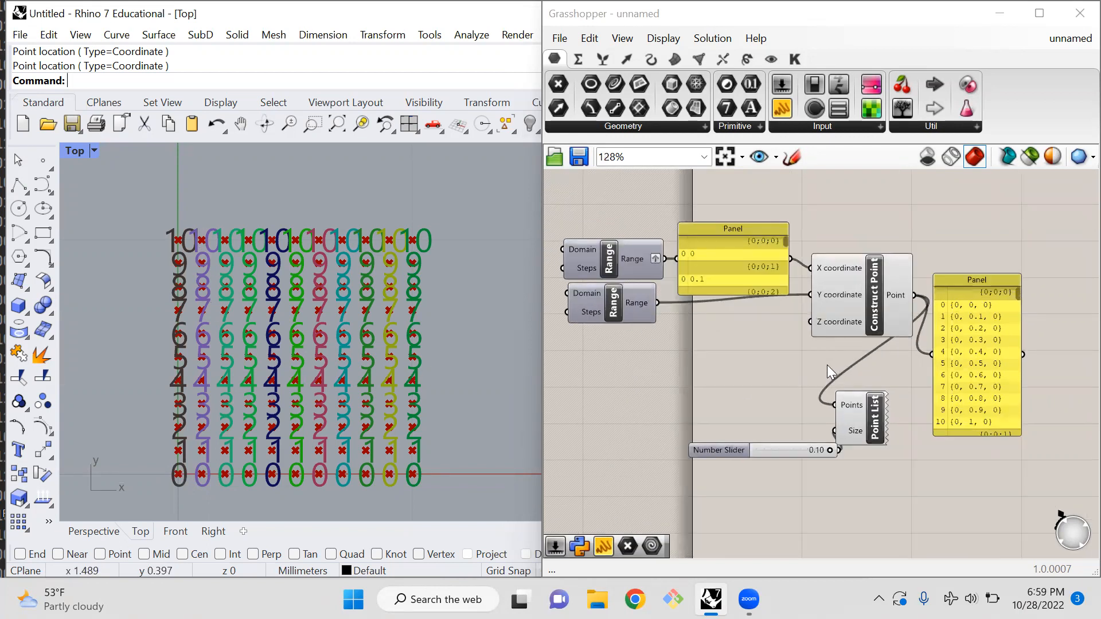